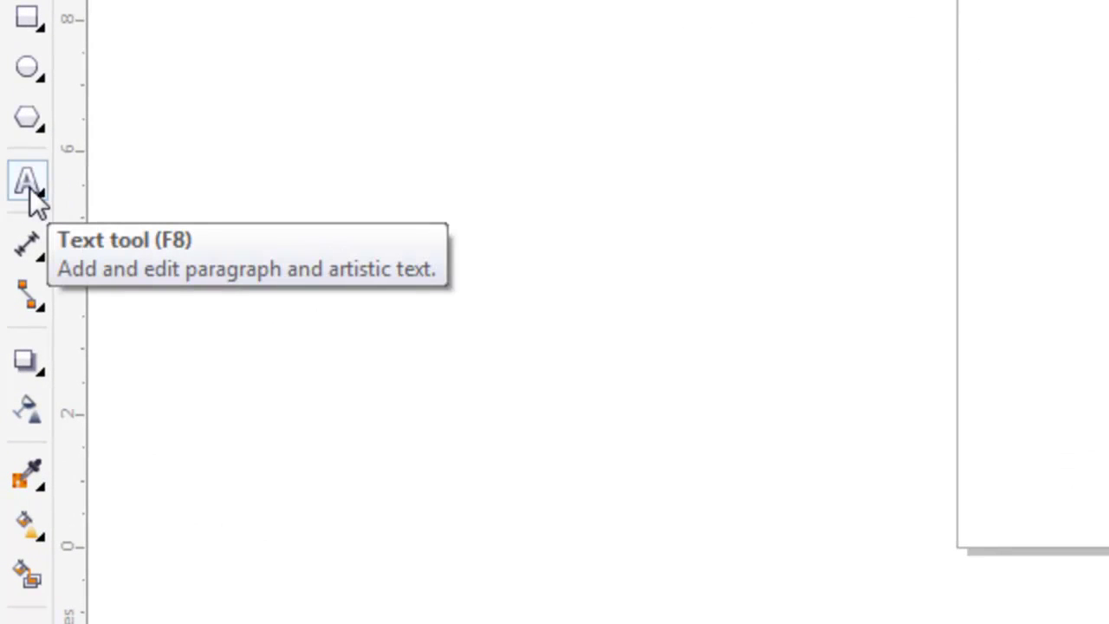
# - Start an artistic text line with the Text tool in the upper-left part of the page
pyautogui.click(30, 187)
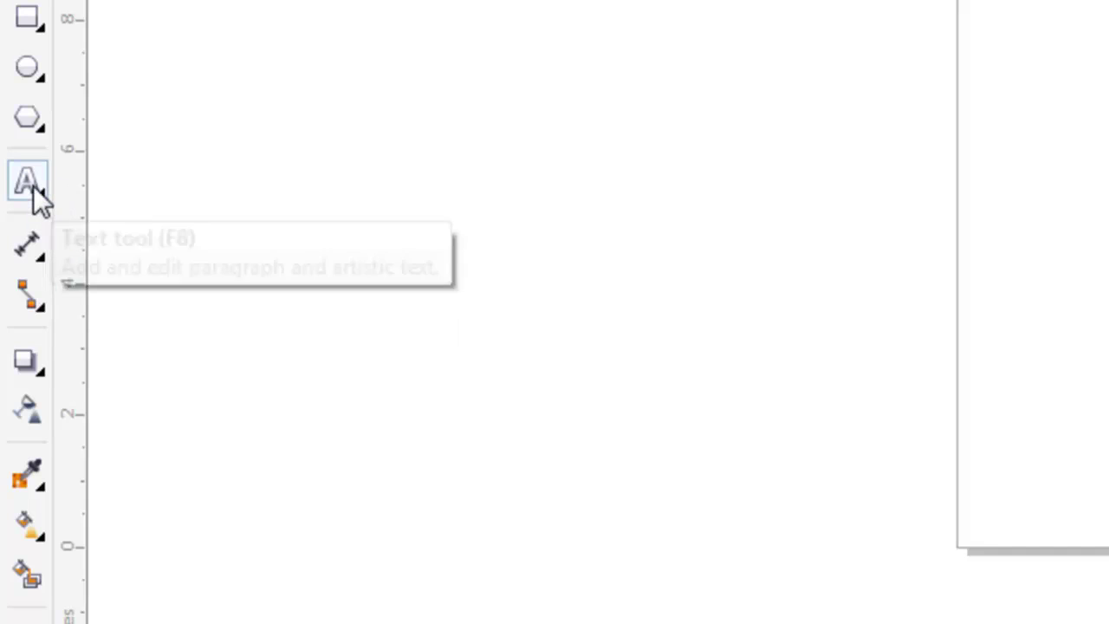
pyautogui.click(38, 191)
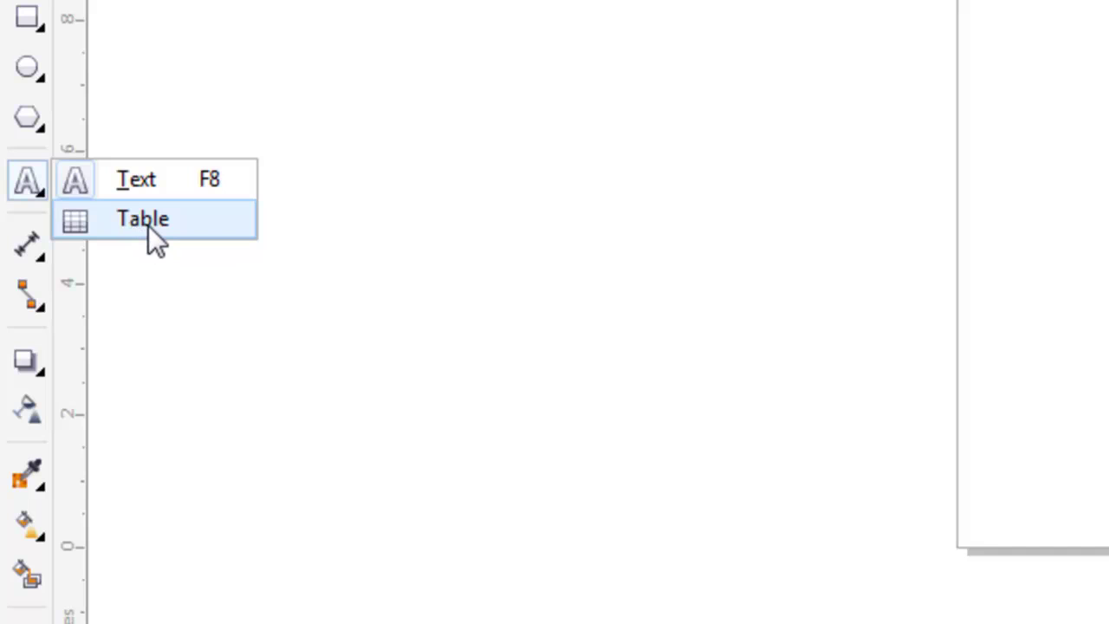
pyautogui.click(39, 0)
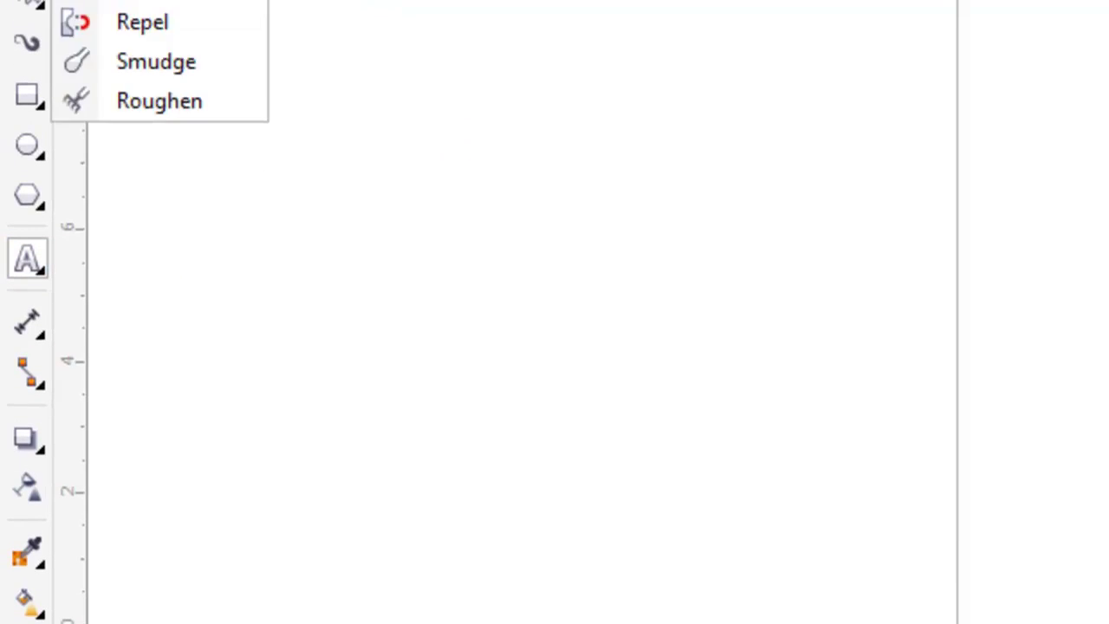
pyautogui.click(29, 378)
pyautogui.click(13, 273)
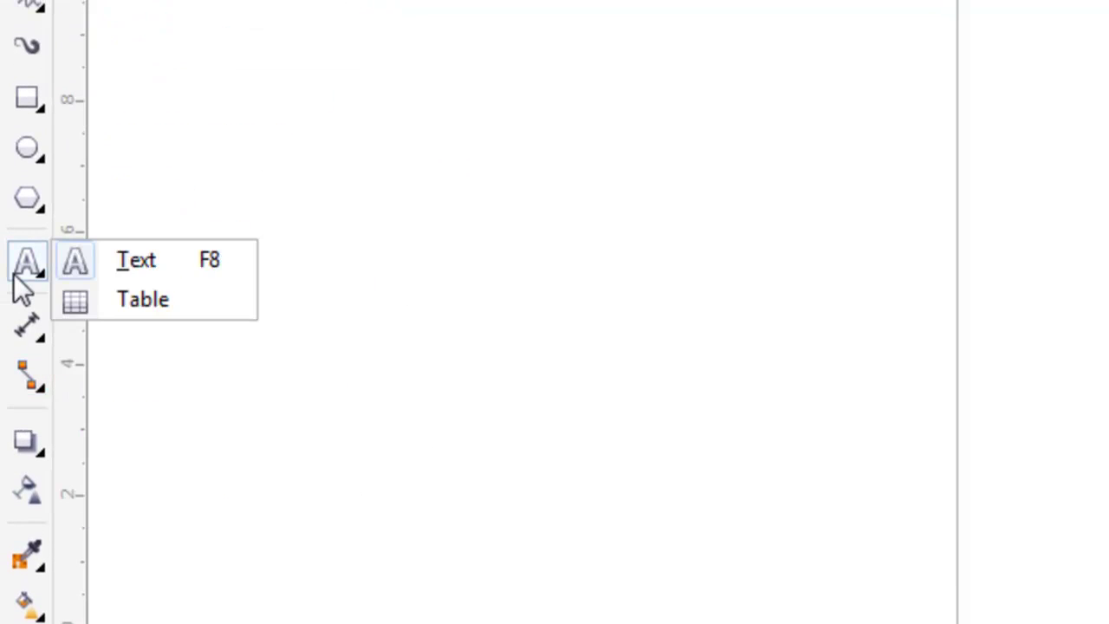
pyautogui.click(13, 275)
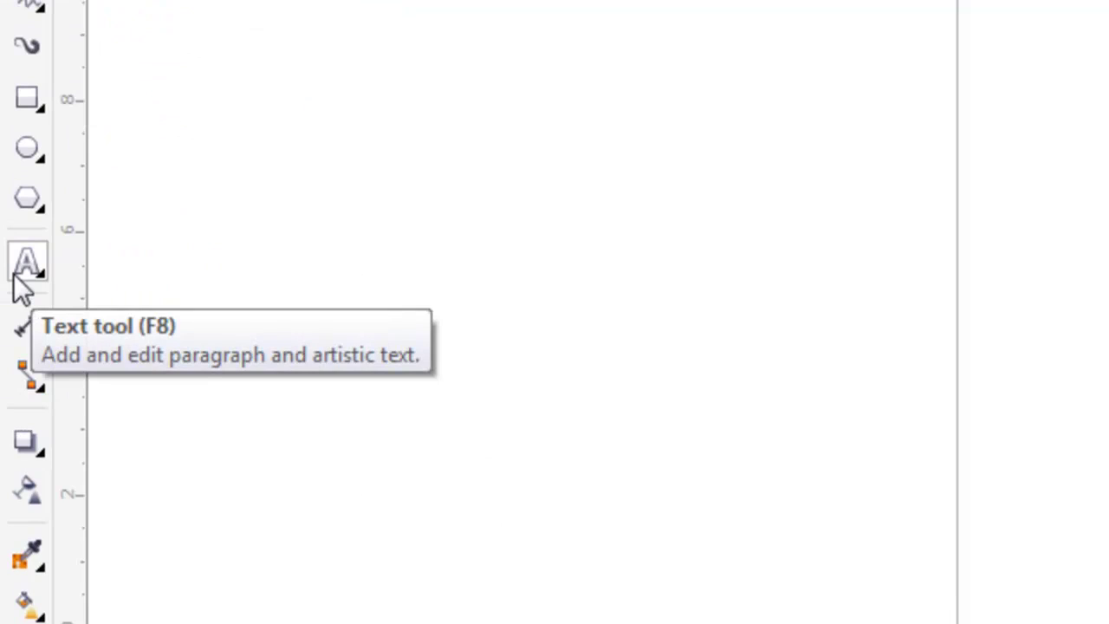
pyautogui.click(13, 275)
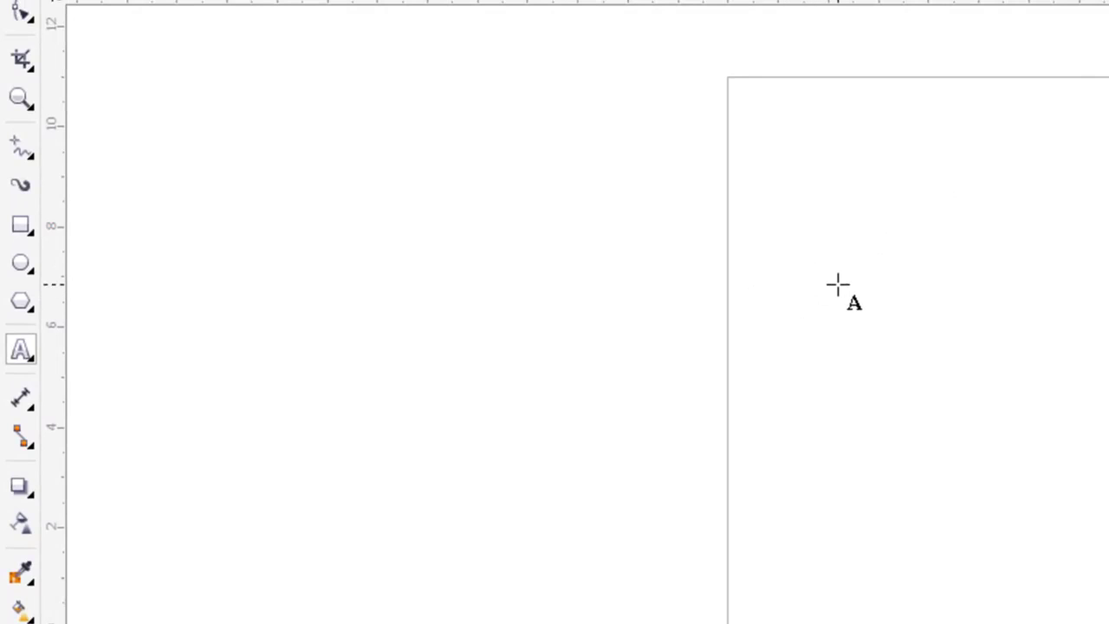
pyautogui.click(788, 254)
pyautogui.write('Cor')
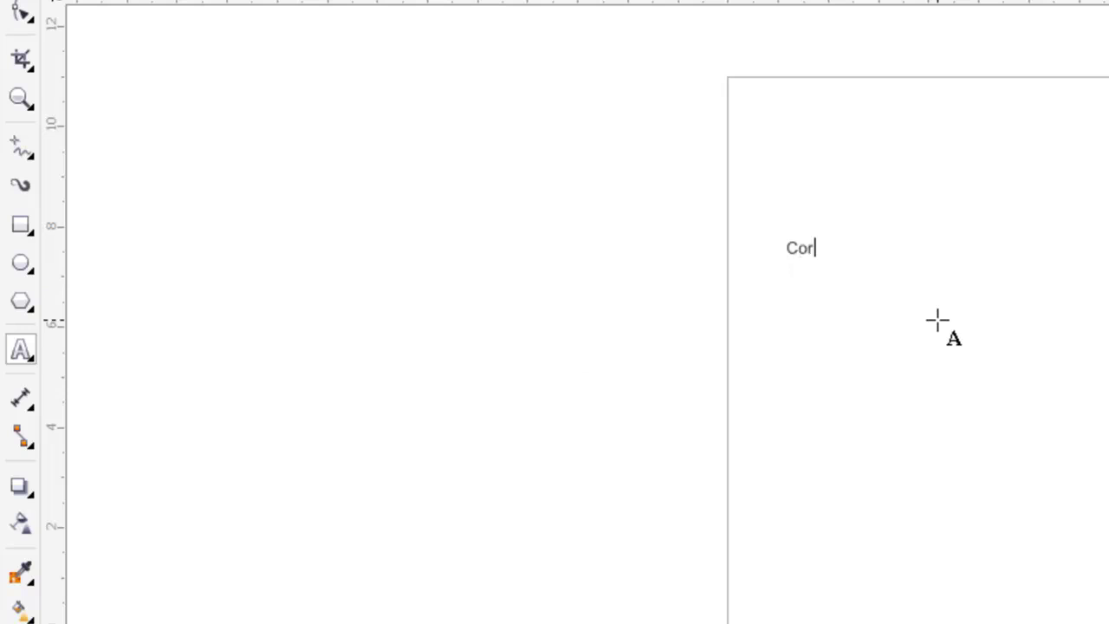
pyautogui.write('el Draw X')
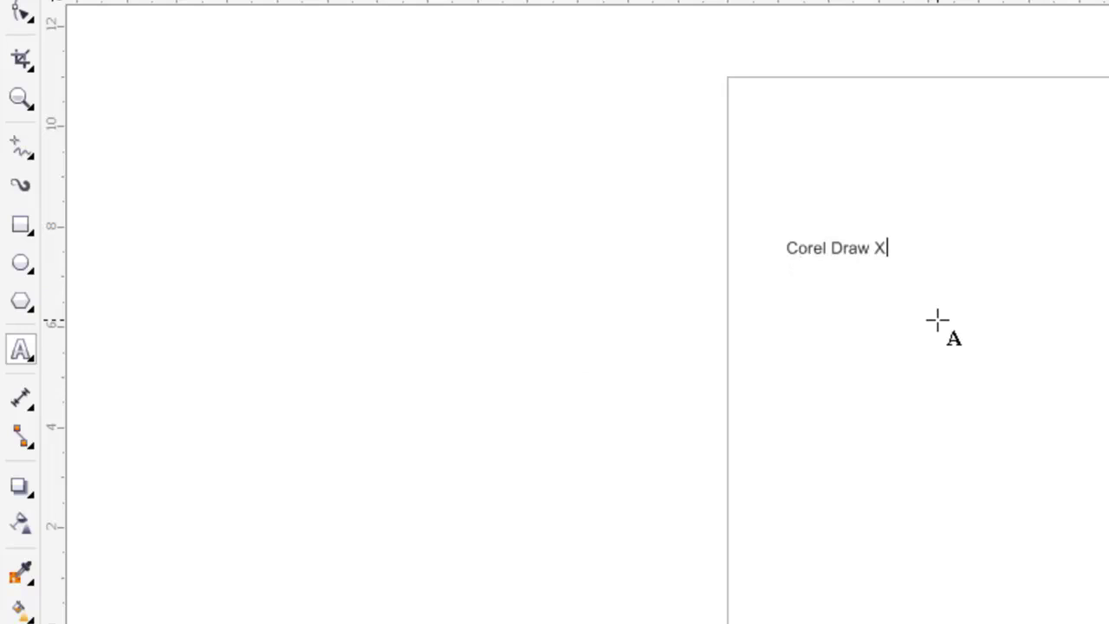
pyautogui.write('7 Tra')
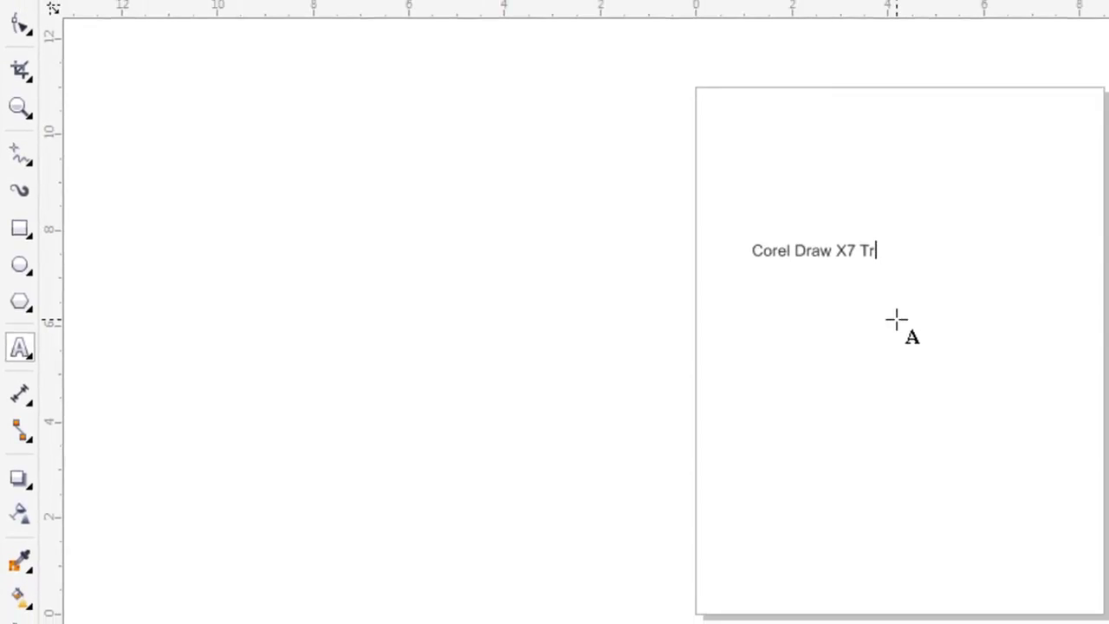
pyautogui.press('BackSpace')
pyautogui.press('BackSpace')
pyautogui.press('BackSpace')
pyautogui.press('BackSpace')
pyautogui.press('BackSpace')
pyautogui.press('BackSpace')
pyautogui.press('BackSpace')
pyautogui.press('BackSpace')
pyautogui.press('BackSpace')
pyautogui.press('BackSpace')
pyautogui.press('BackSpace')
pyautogui.press('BackSpace')
pyautogui.press('BackSpace')
pyautogui.press('BackSpace')
pyautogui.press('BackSpace')
pyautogui.press('BackSpace')
# - Write "Welcome to Corel Draw X7" as the text line and select it as an object
pyautogui.write('we')
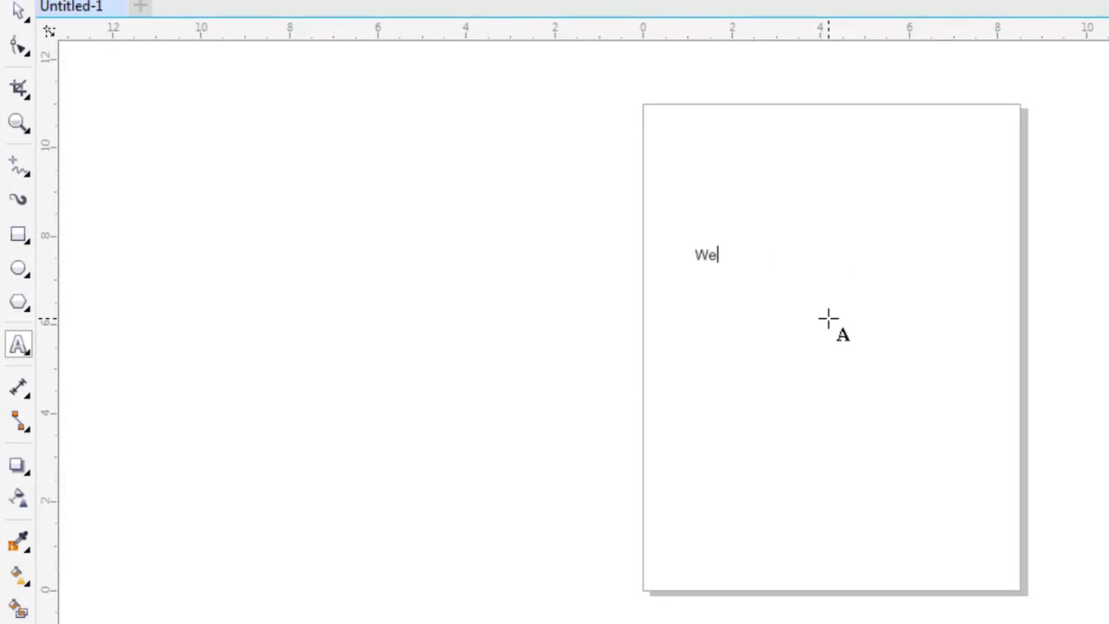
pyautogui.write('lcome to Core')
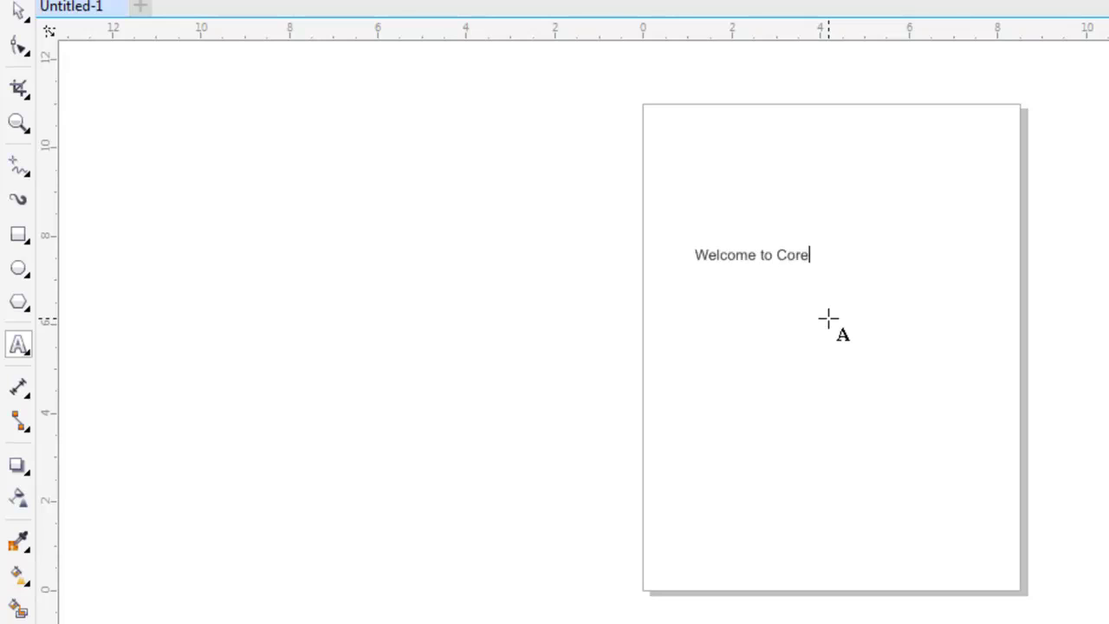
pyautogui.write('l Draw X7')
pyautogui.click(16, 12)
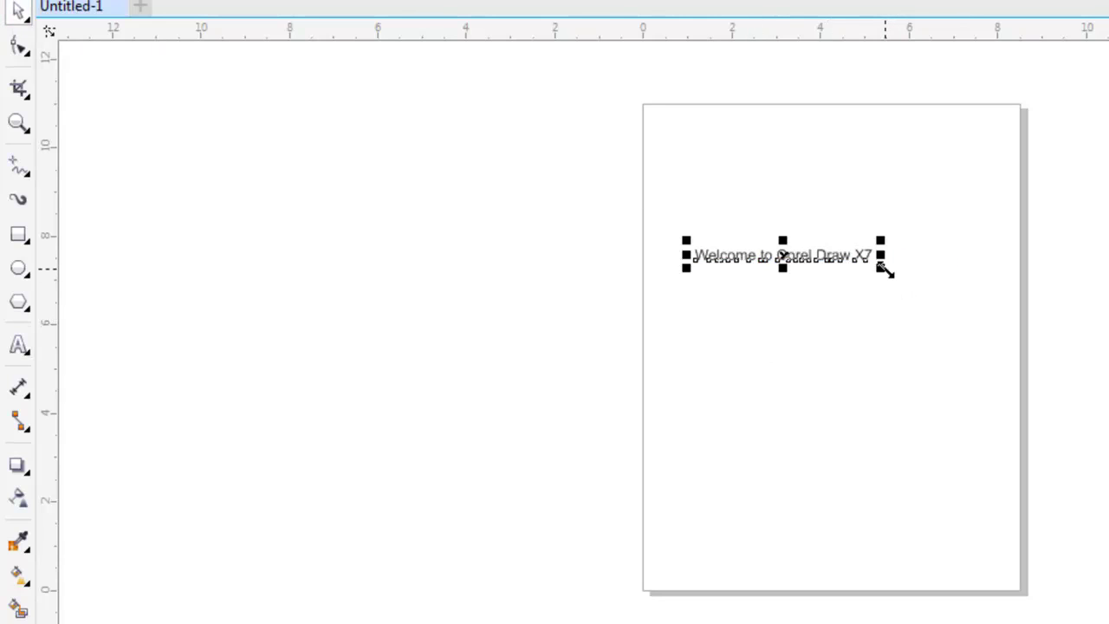
# - Enlarge the text proportionally to about 57 pt and move it to about X 4.2 in, Y 8.2 in on the page
pyautogui.moveTo(886, 272); pyautogui.dragTo(1108, 282)
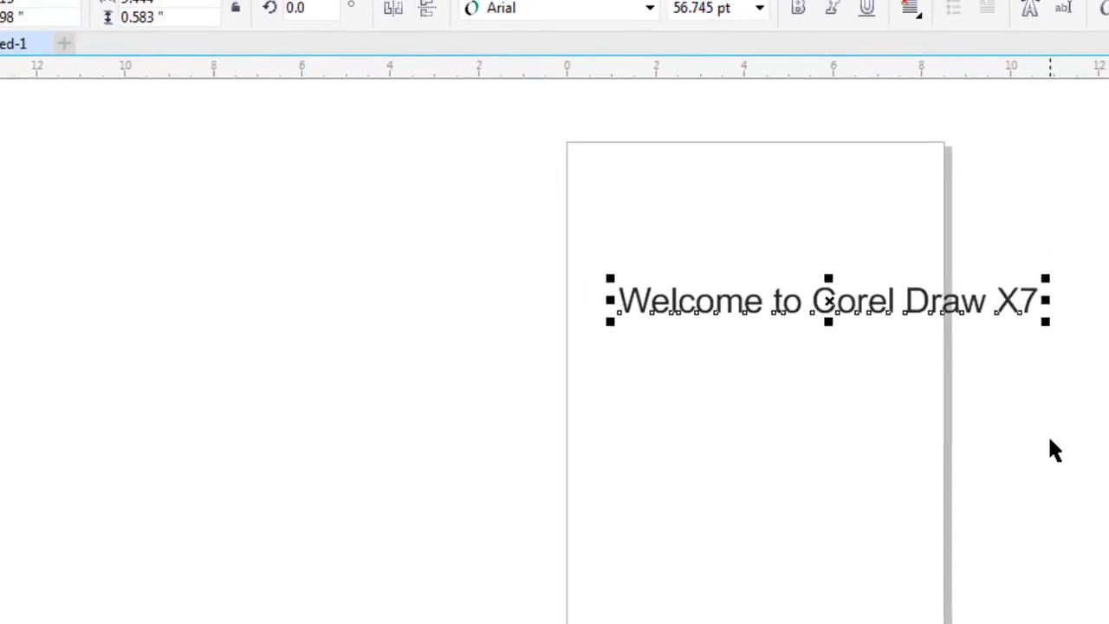
pyautogui.moveTo(824, 367); pyautogui.dragTo(741, 430)
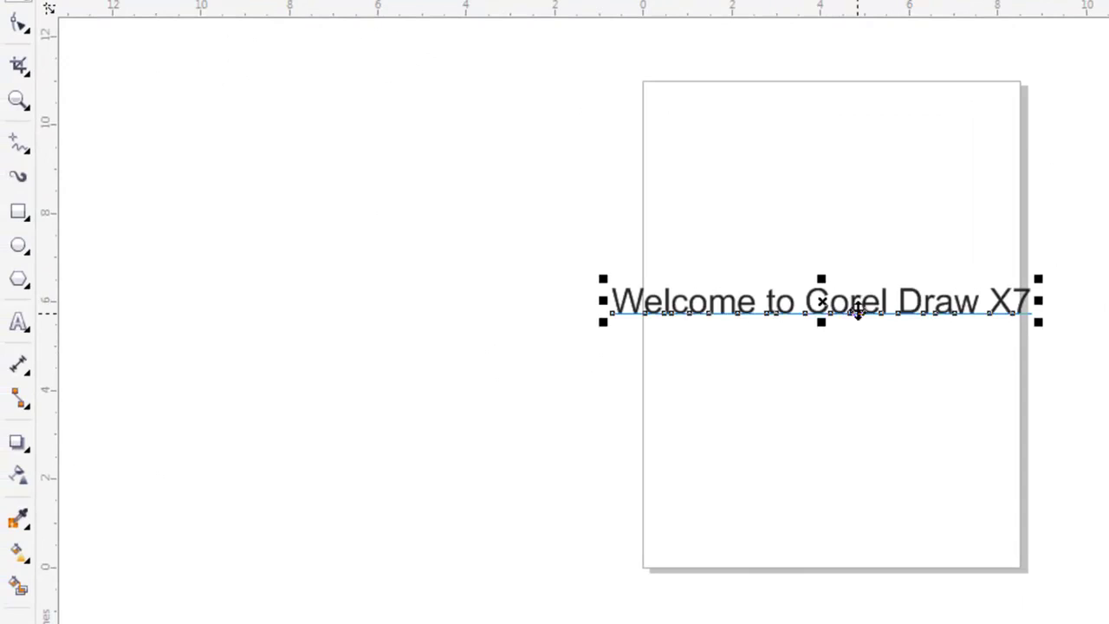
pyautogui.moveTo(858, 312)
pyautogui.mouseDown()
pyautogui.moveTo(758, 225)
pyautogui.moveTo(876, 240)
pyautogui.moveTo(861, 220)
pyautogui.mouseUp()
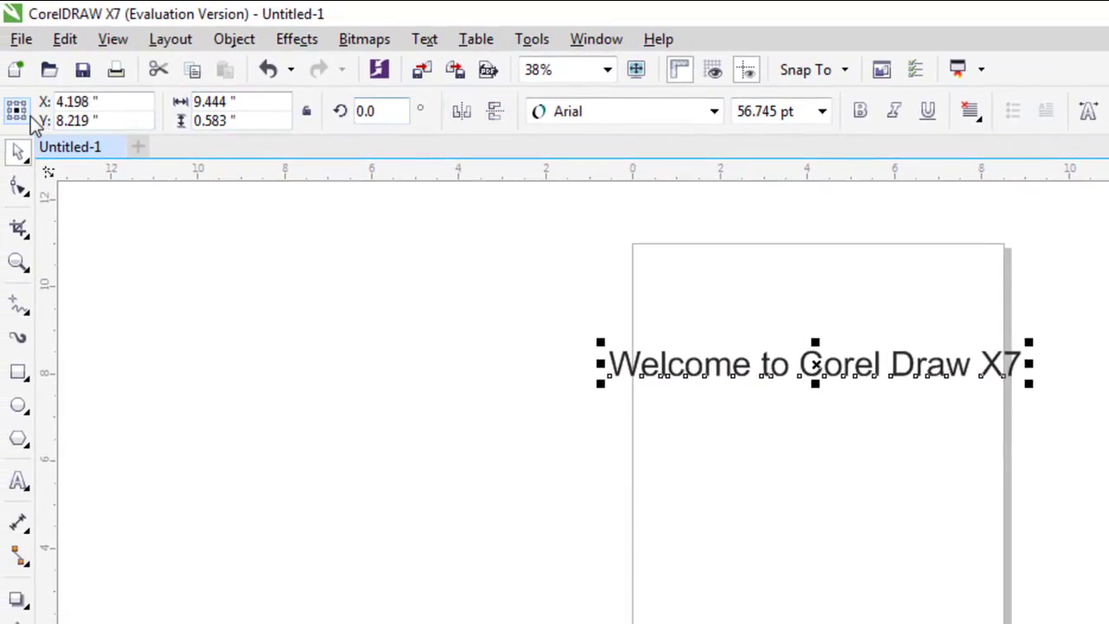
# - Set the text object's position to X 5 in and Y 7 in
pyautogui.click(102, 102)
pyautogui.moveTo(106, 103); pyautogui.dragTo(54, 102)
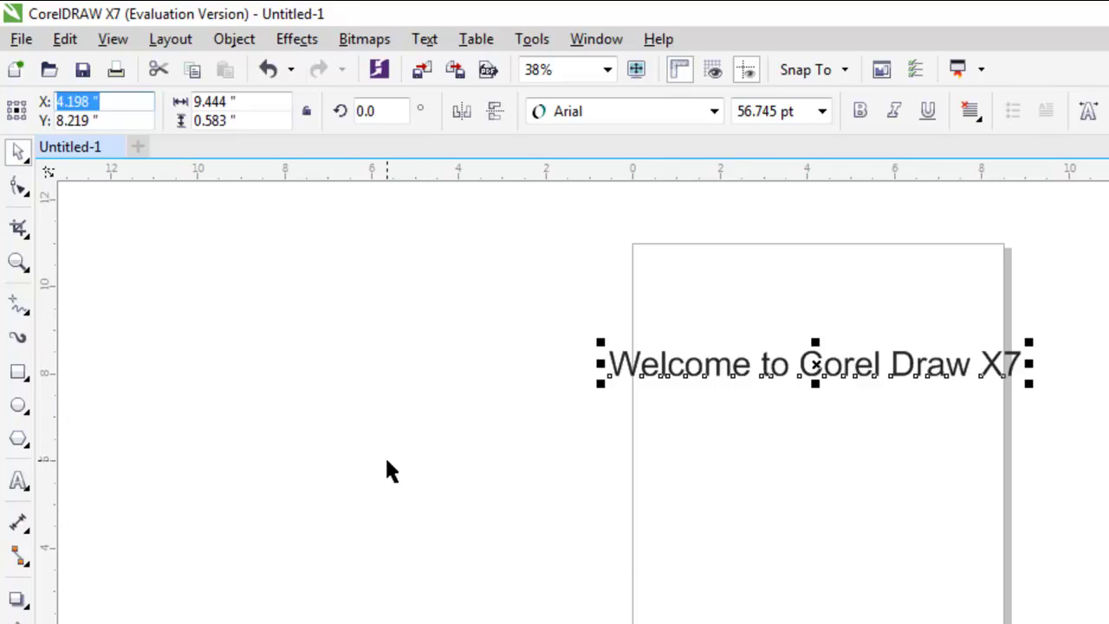
pyautogui.write('5')
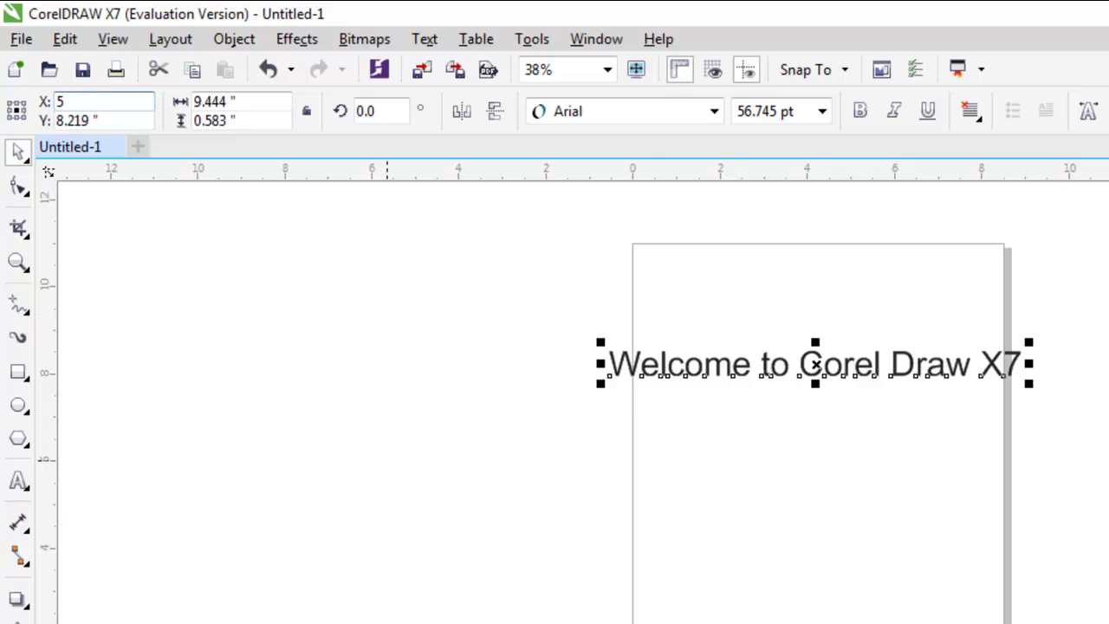
pyautogui.press('Return')
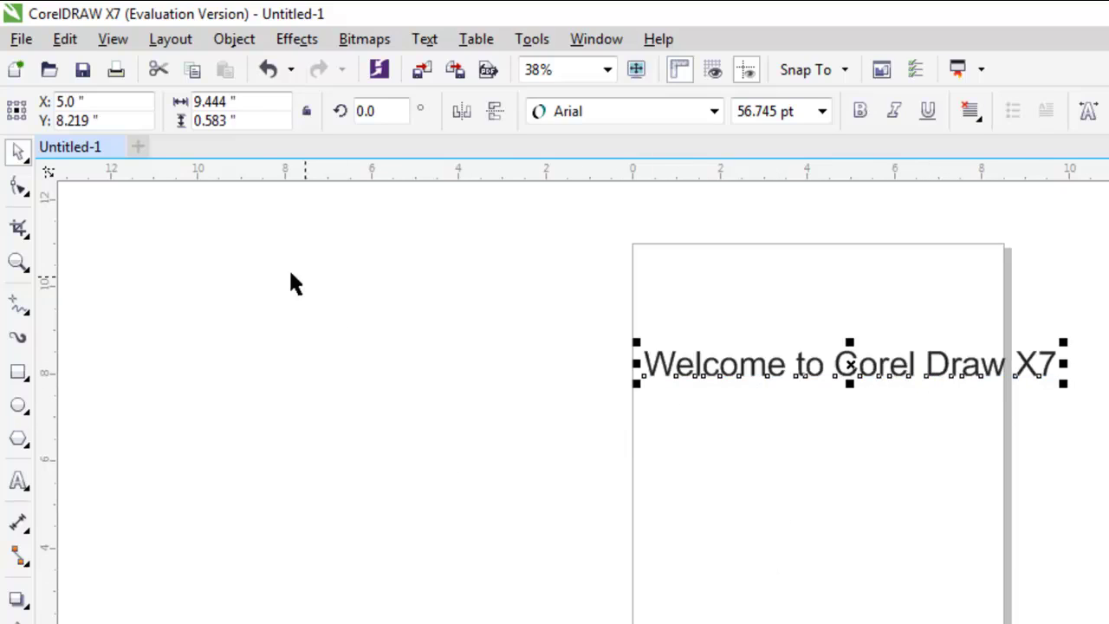
pyautogui.click(109, 120)
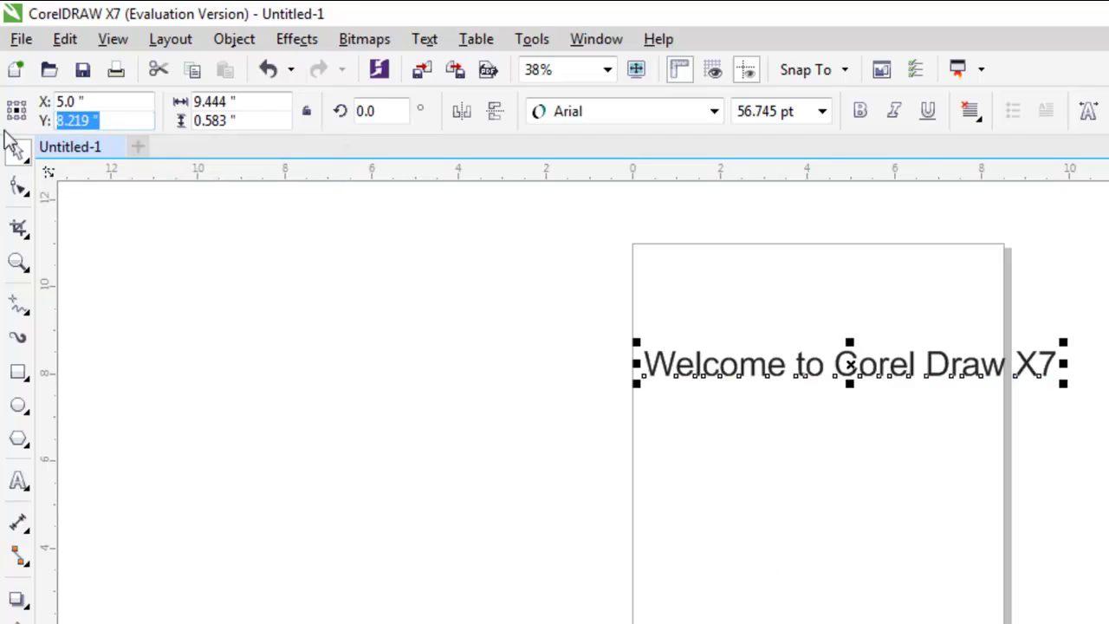
pyautogui.write('7')
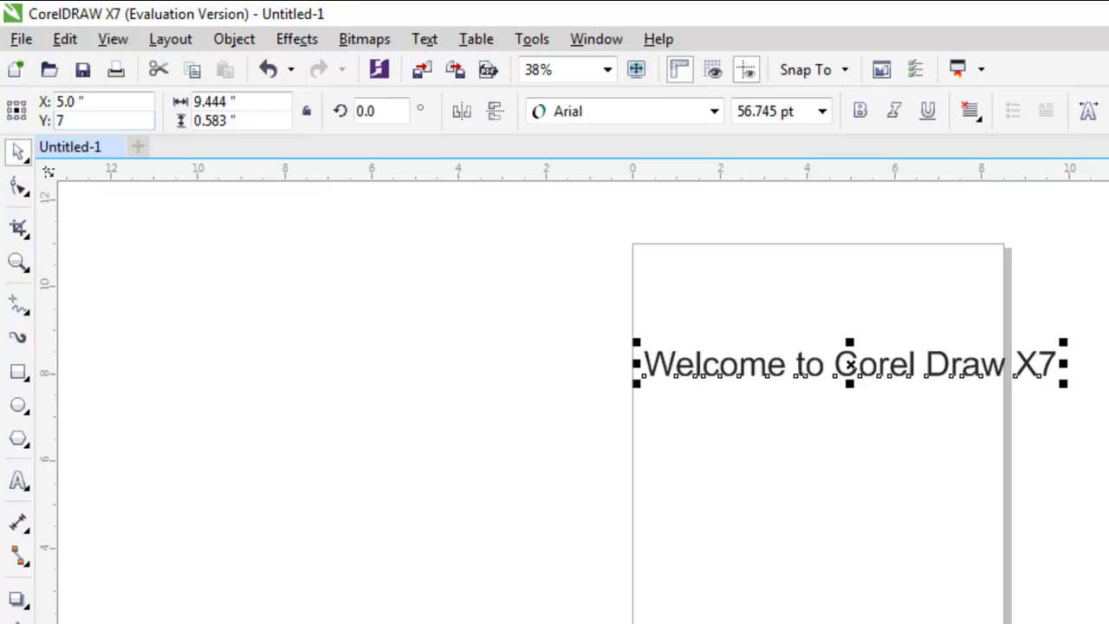
pyautogui.press('Return')
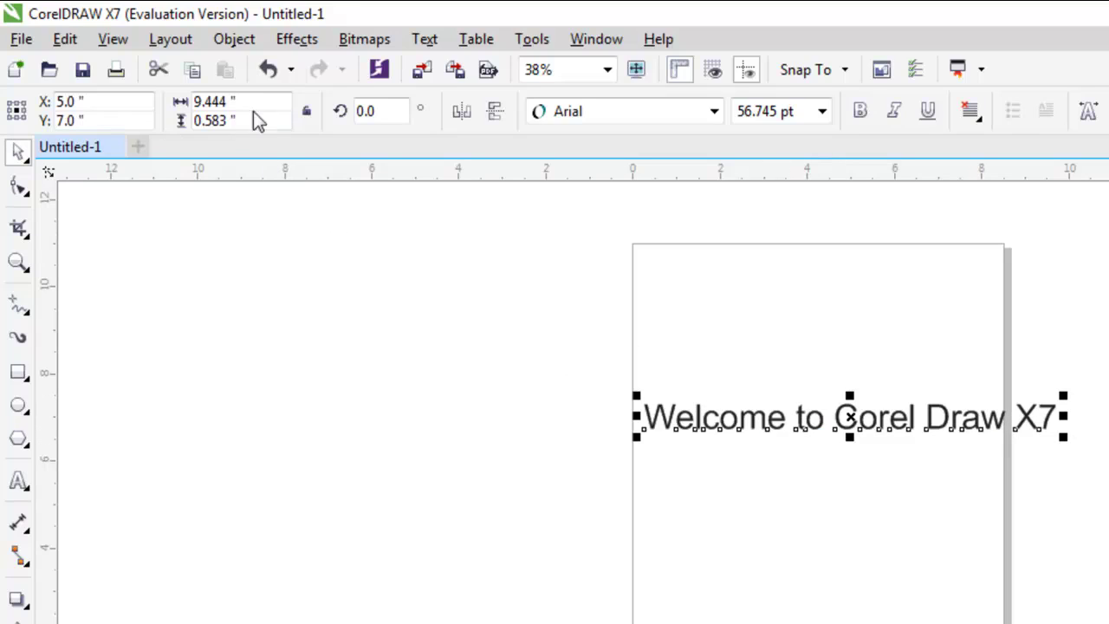
# - Set the text's width to 8 in and shift it horizontally to about X 4.35 in so it fits the page
pyautogui.click(248, 104)
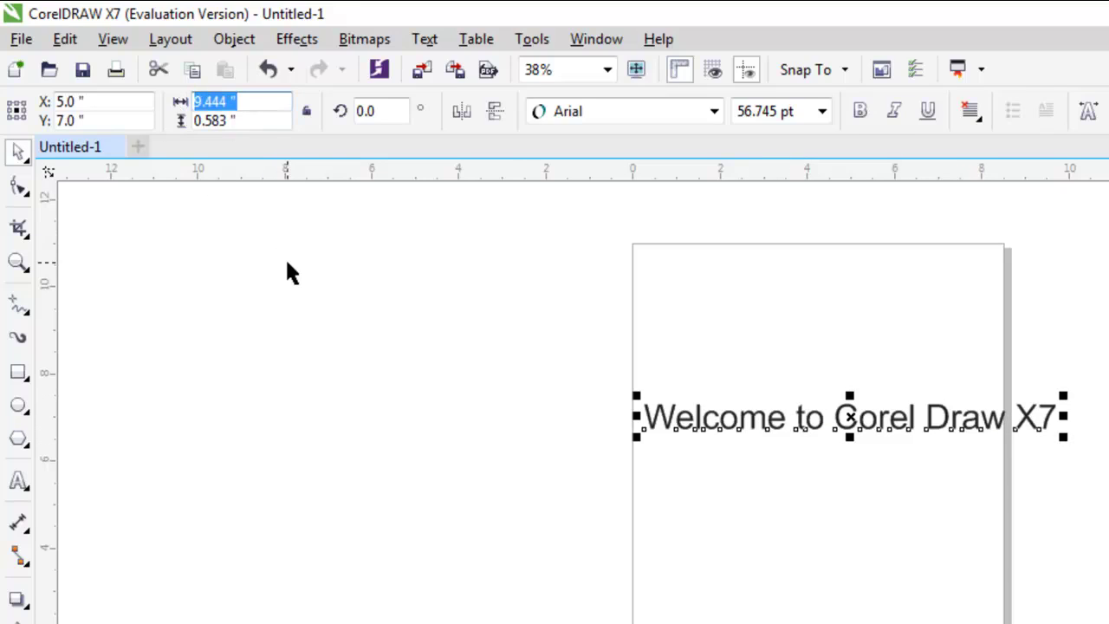
pyautogui.write('8')
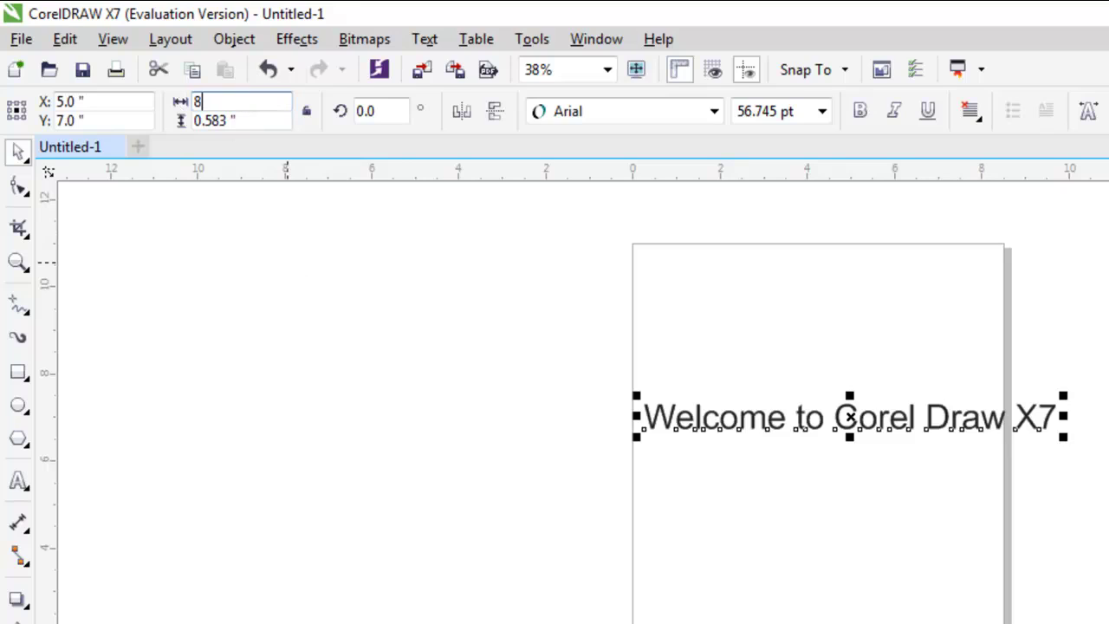
pyautogui.press('Return')
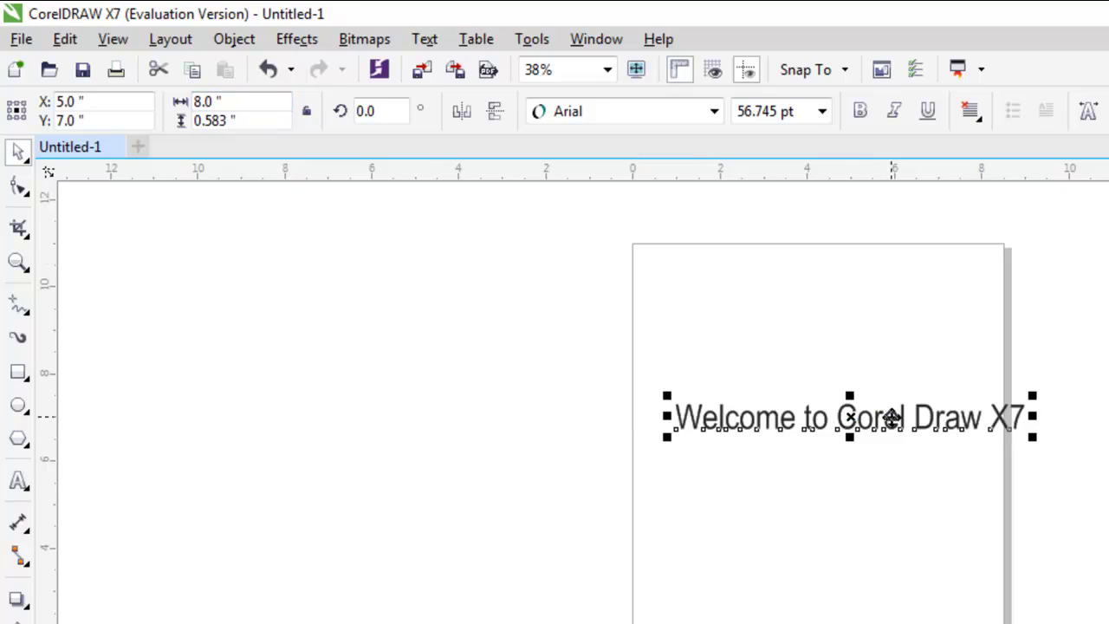
pyautogui.moveTo(854, 419); pyautogui.dragTo(864, 417)
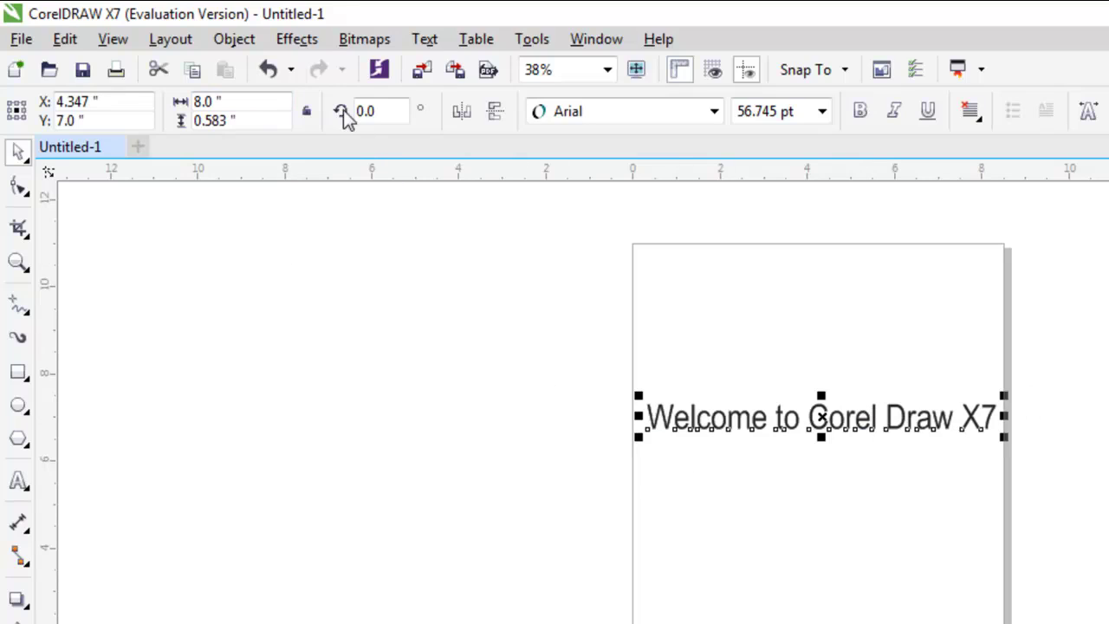
# - Enlarge the text to about 99 pt and 13.96 in wide, and reposition it around X 4.36 in, Y 6.92 in
pyautogui.click(462, 120)
pyautogui.moveTo(1003, 437); pyautogui.dragTo(1108, 469)
pyautogui.moveTo(1108, 429)
pyautogui.mouseDown()
pyautogui.moveTo(951, 421)
pyautogui.moveTo(988, 416)
pyautogui.mouseUp()
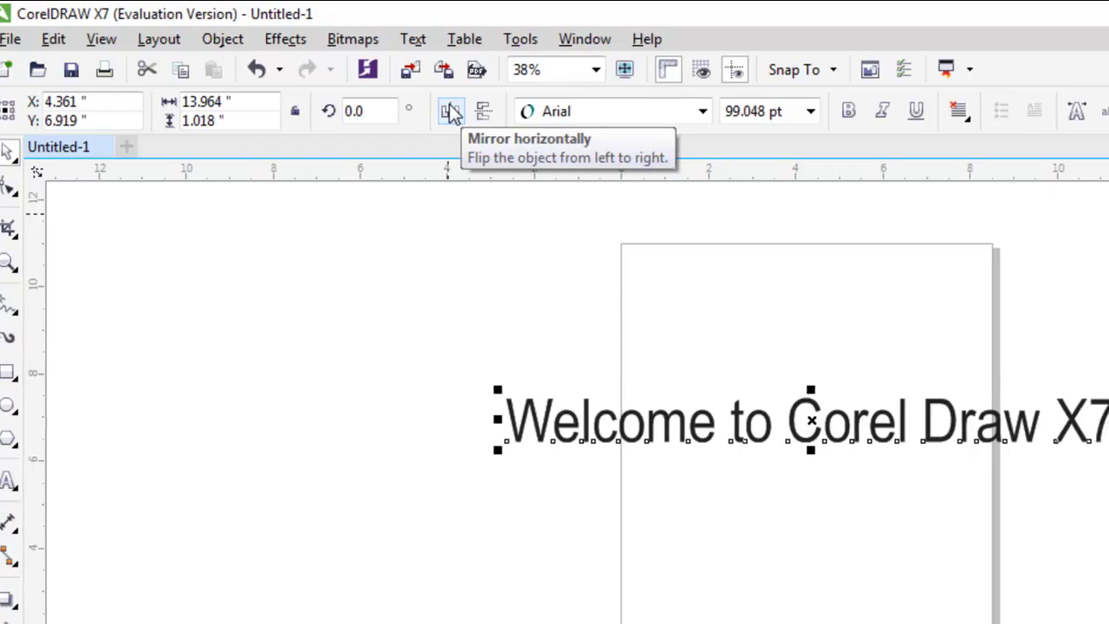
# - Try mirroring the text horizontally and vertically, reversing each flip
pyautogui.click(345, 112)
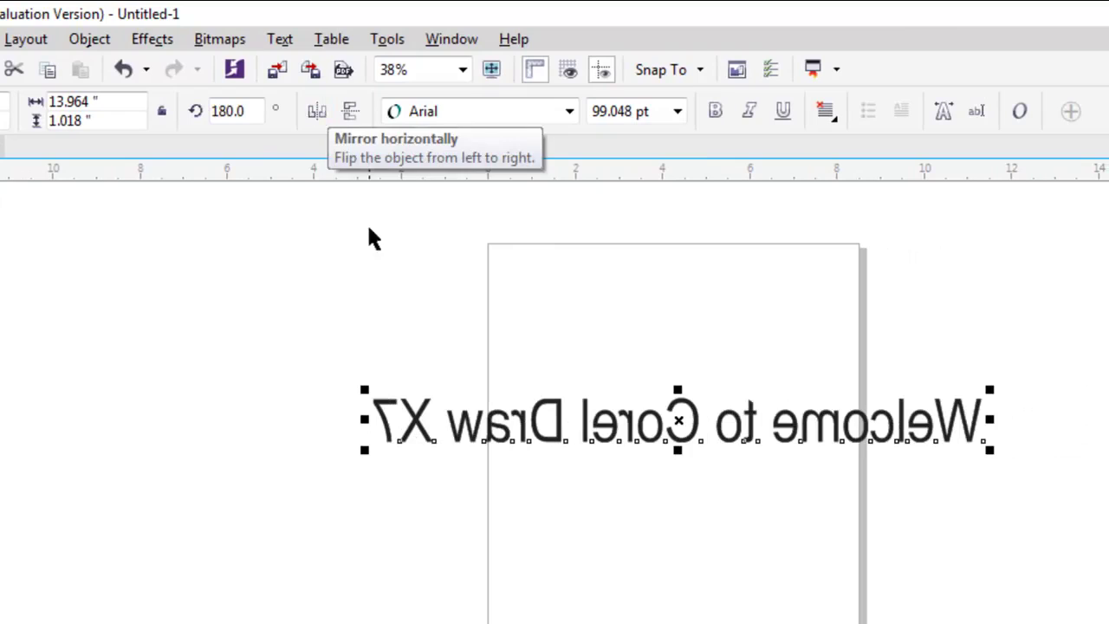
pyautogui.click(314, 113)
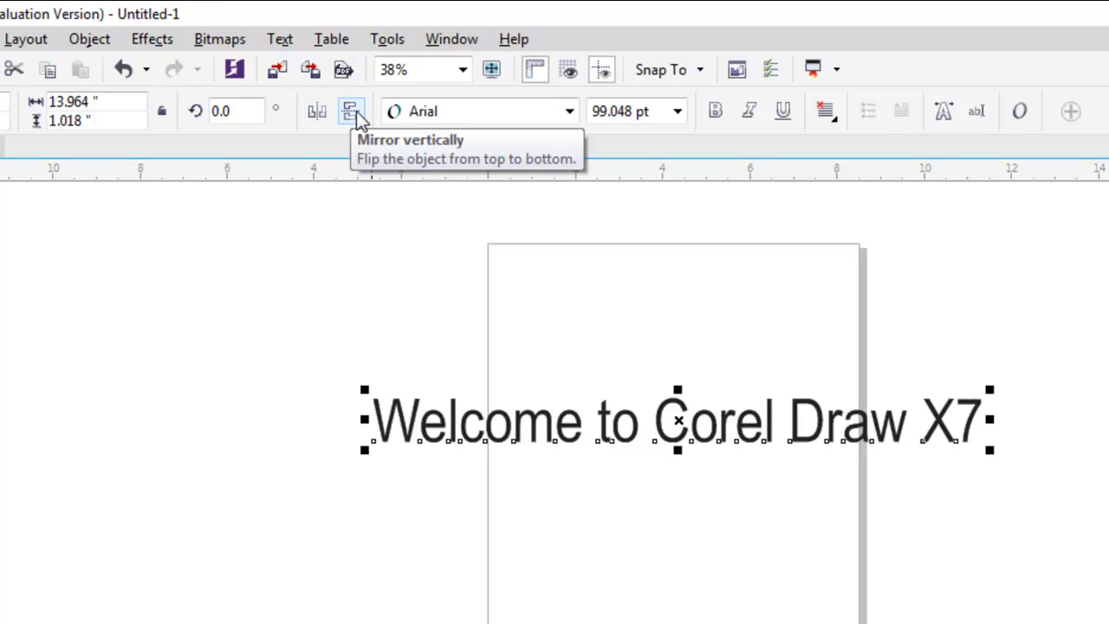
pyautogui.click(351, 111)
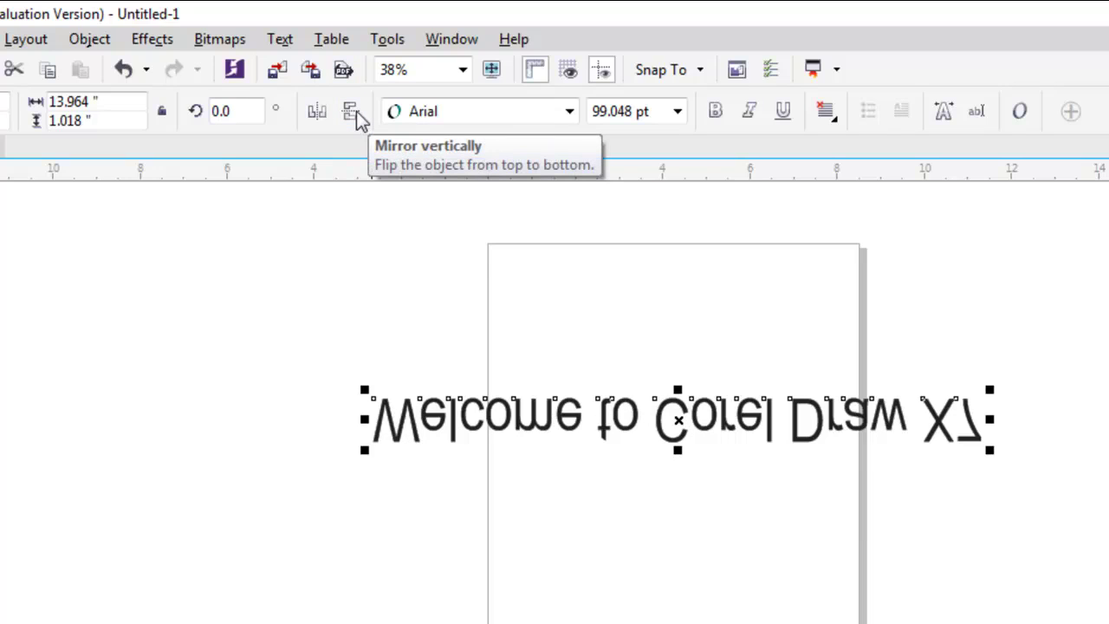
pyautogui.click(351, 111)
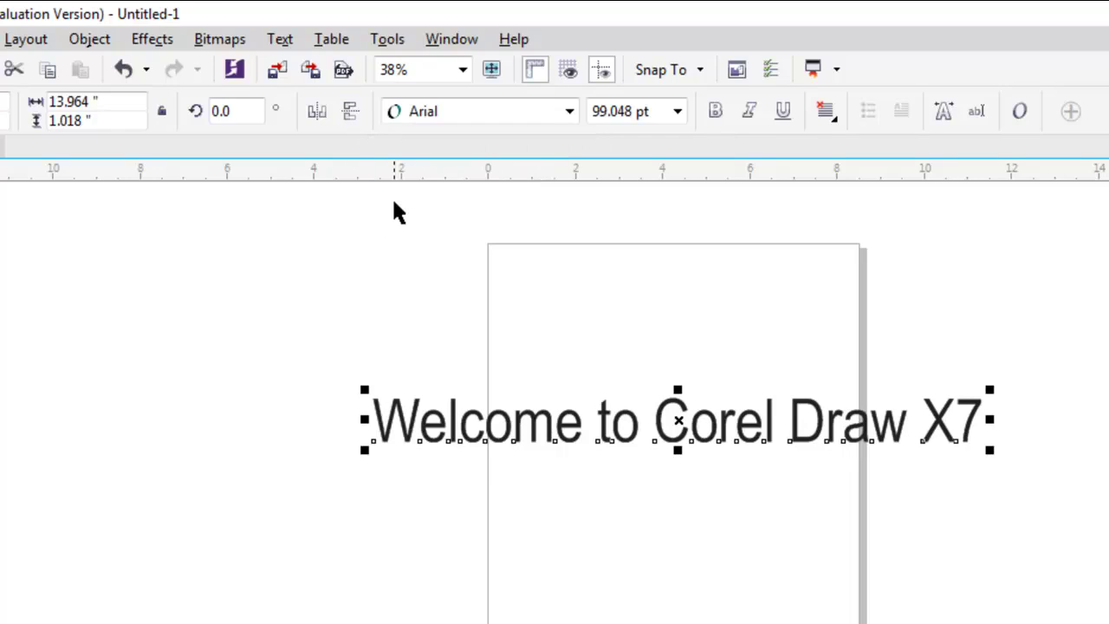
# - Change the text's font to Arial Rounded MT Bold
pyautogui.click(568, 121)
pyautogui.moveTo(553, 168)
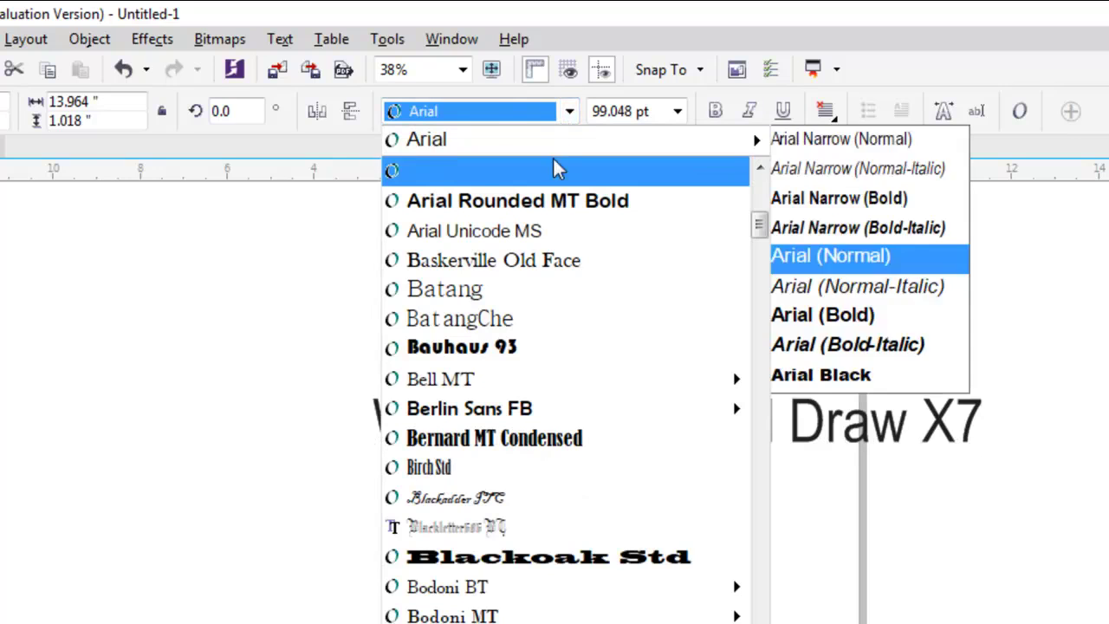
pyautogui.click(555, 201)
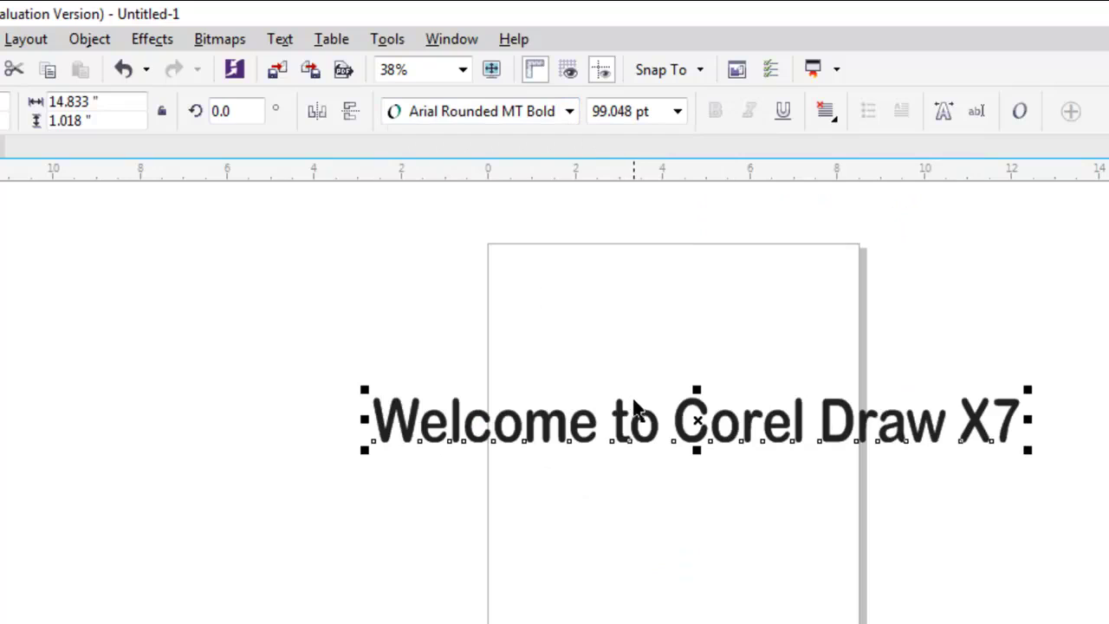
# - Move the text off the page to its left side and narrow it to about 8.87 in wide
pyautogui.moveTo(637, 418); pyautogui.dragTo(327, 473)
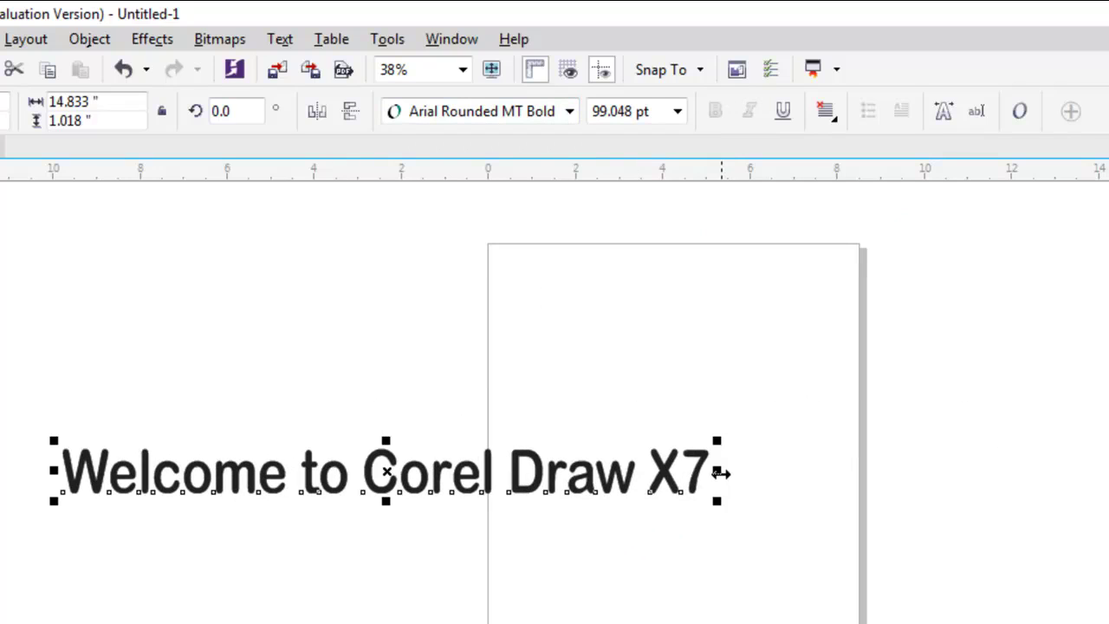
pyautogui.moveTo(722, 473); pyautogui.dragTo(462, 473)
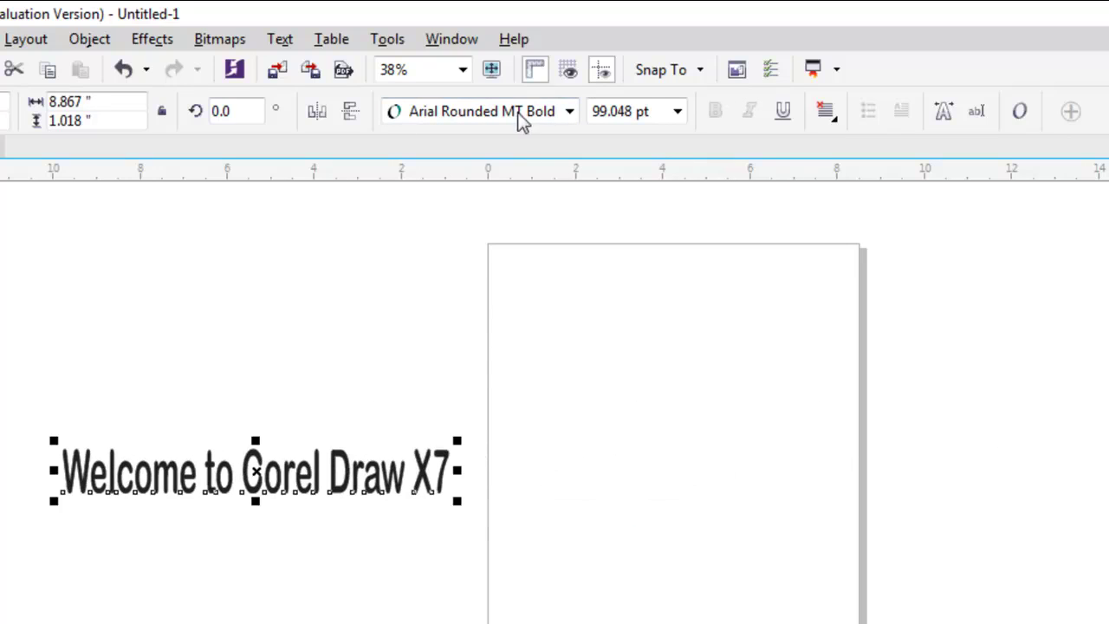
# - Change the text's font to Bernard MT Condensed and move the text up and left, level with the page's upper edge
pyautogui.click(546, 113)
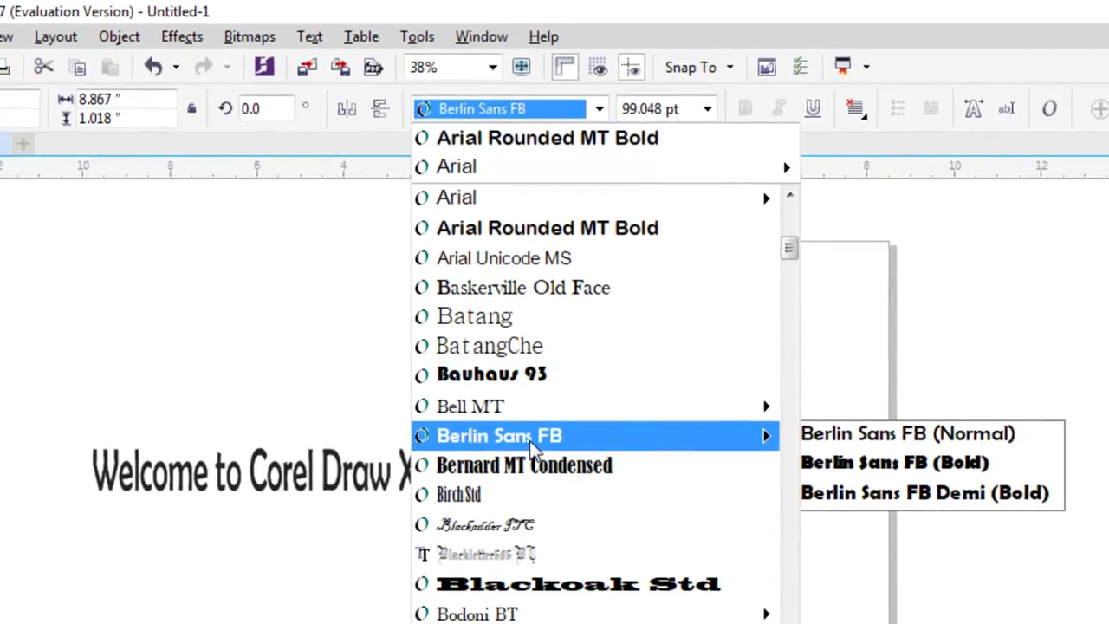
pyautogui.click(546, 464)
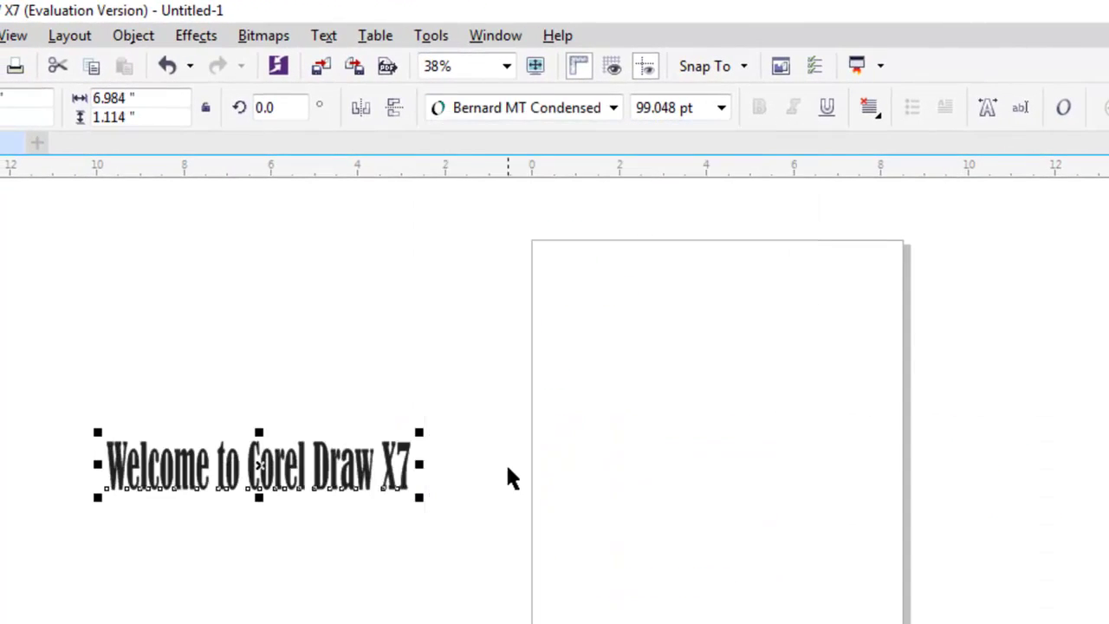
pyautogui.click(279, 342)
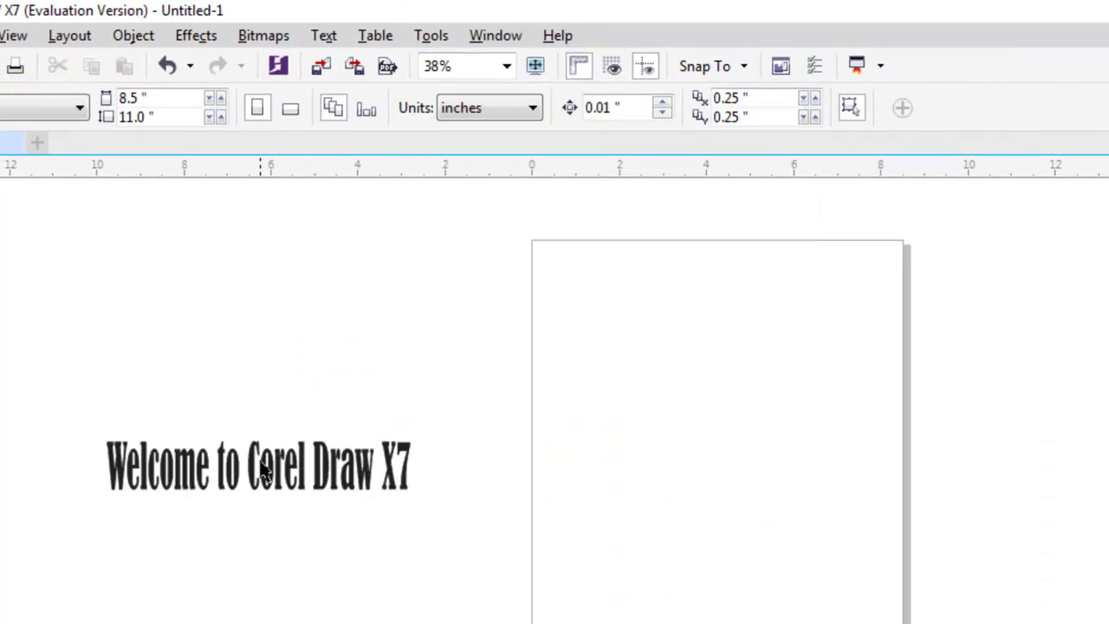
pyautogui.click(260, 464)
pyautogui.moveTo(260, 464); pyautogui.dragTo(172, 281)
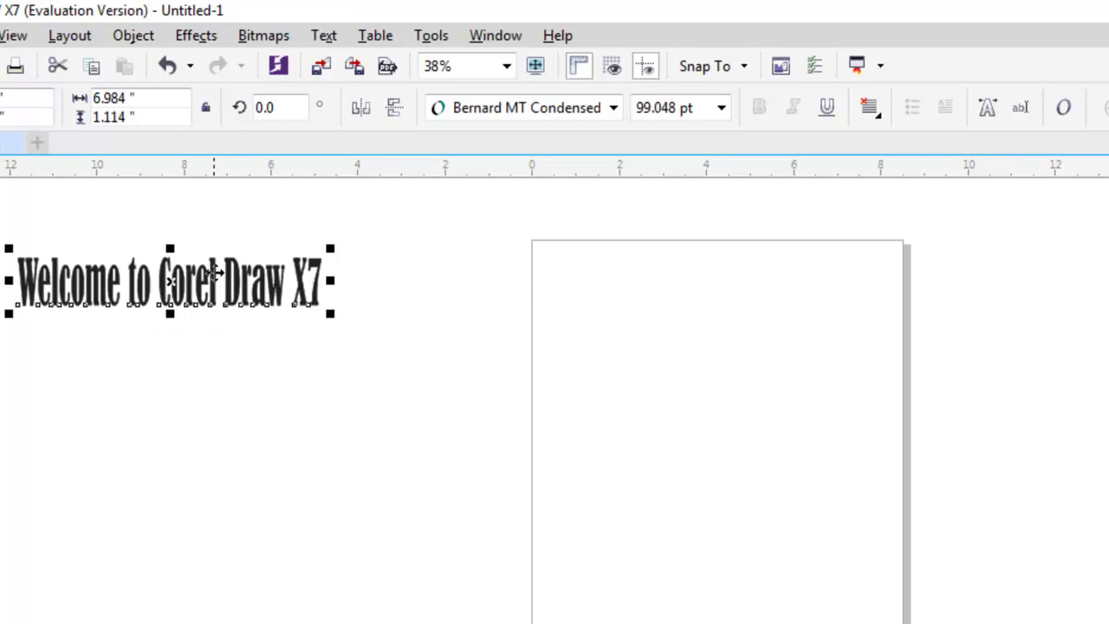
# - Change the text's font to Berlin Sans FB and enlarge the text proportionally to about 13.3 in wide
pyautogui.click(612, 107)
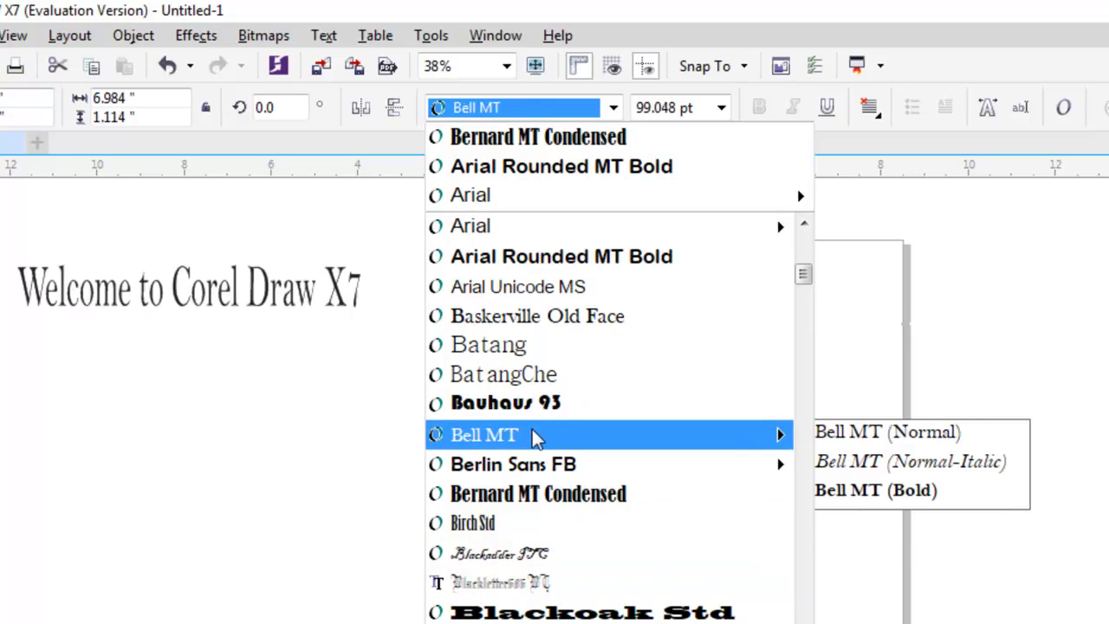
pyautogui.moveTo(532, 466)
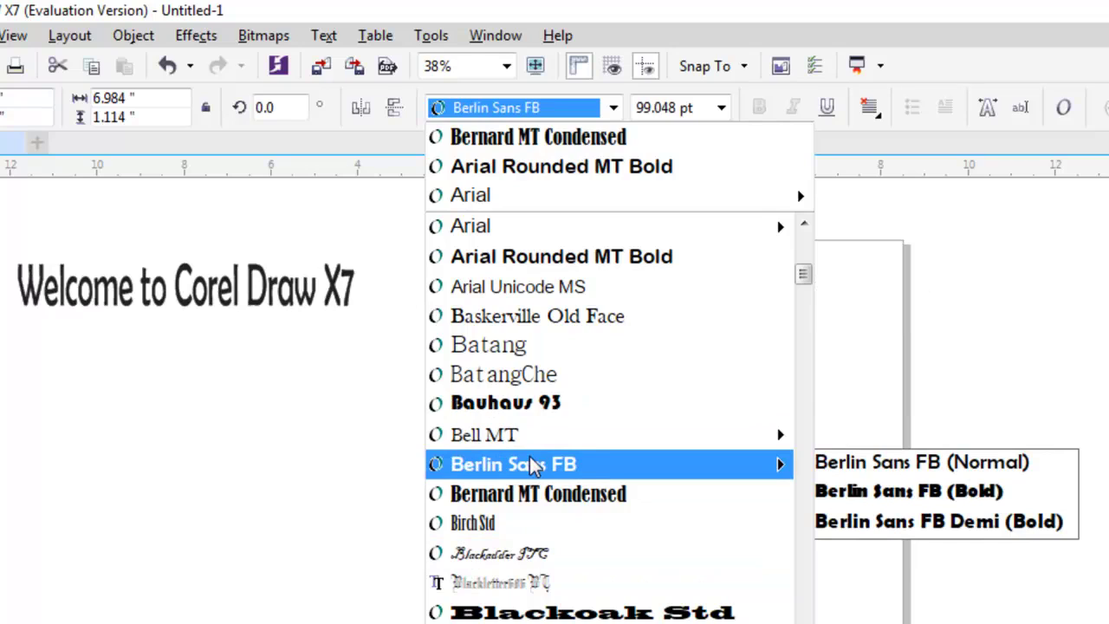
pyautogui.click(532, 465)
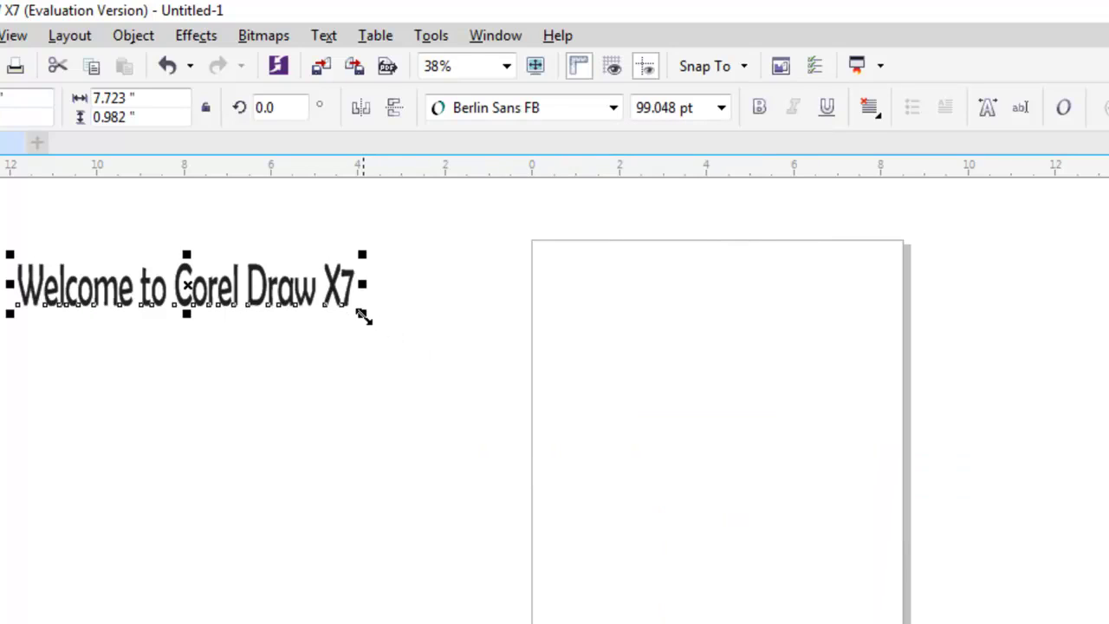
pyautogui.moveTo(363, 313); pyautogui.dragTo(597, 430)
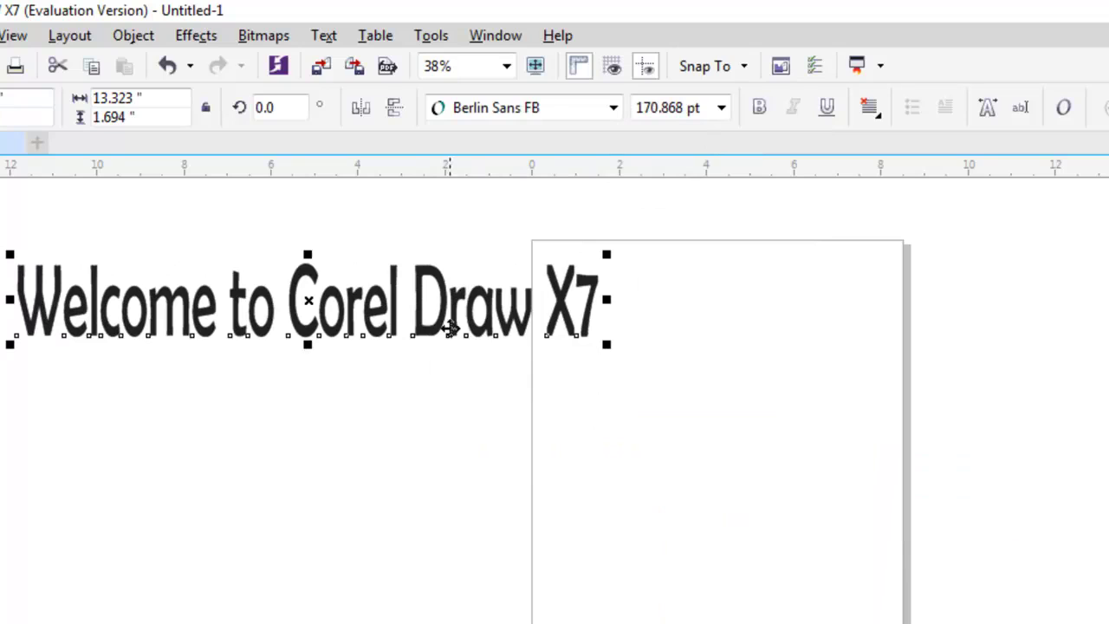
# - Set the text size to 72 pt, 150 pt and 200 pt in turn, and enlarge the text freehand to about 269 pt
pyautogui.click(727, 106)
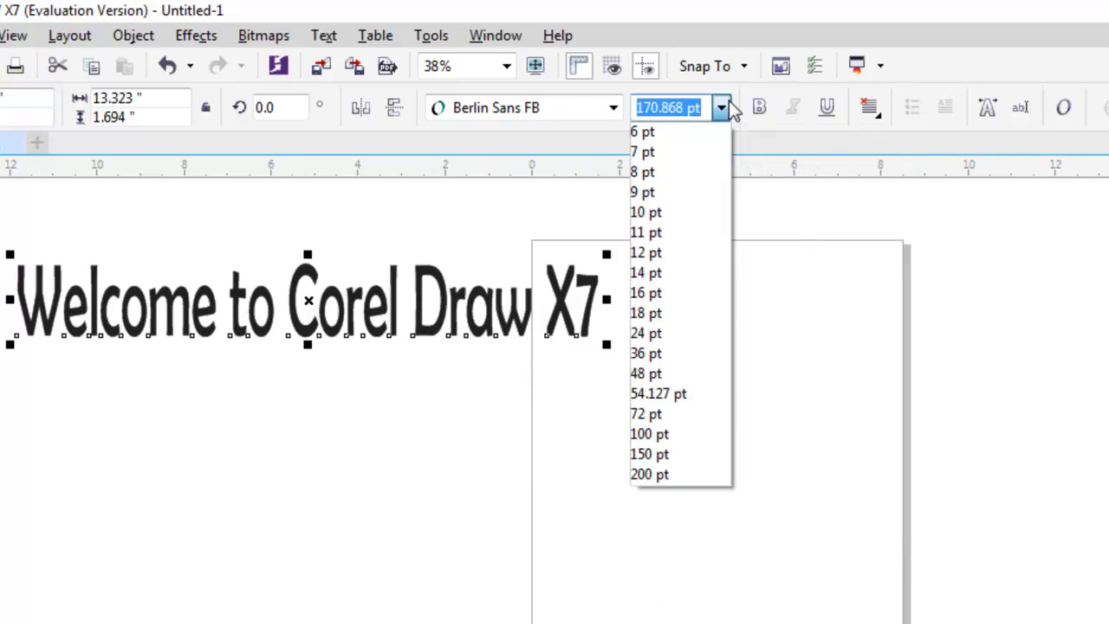
pyautogui.click(658, 414)
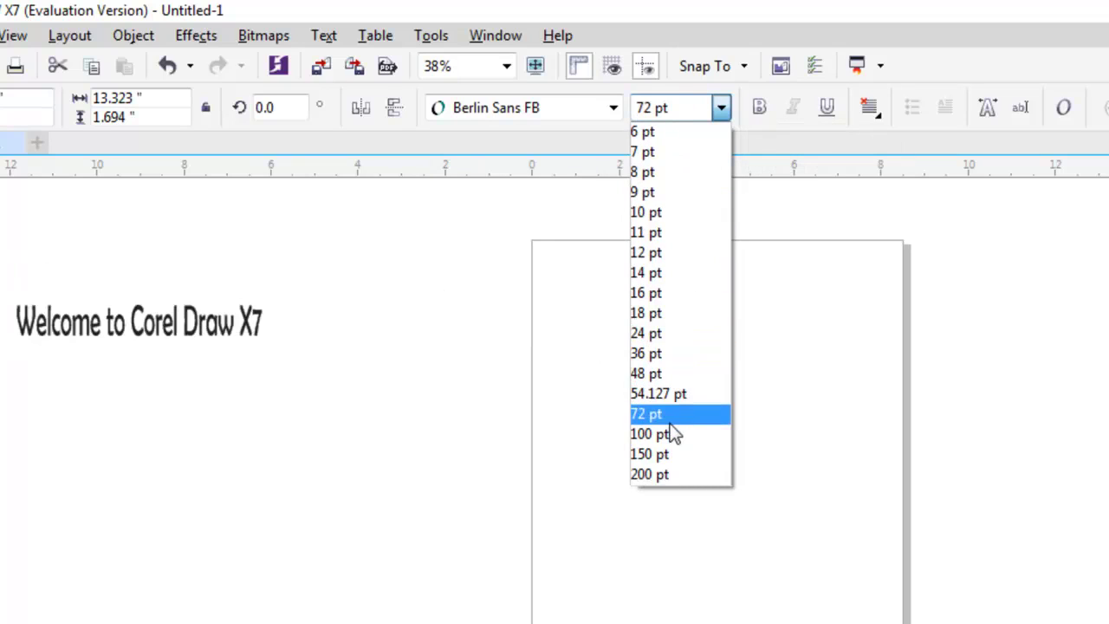
pyautogui.click(722, 108)
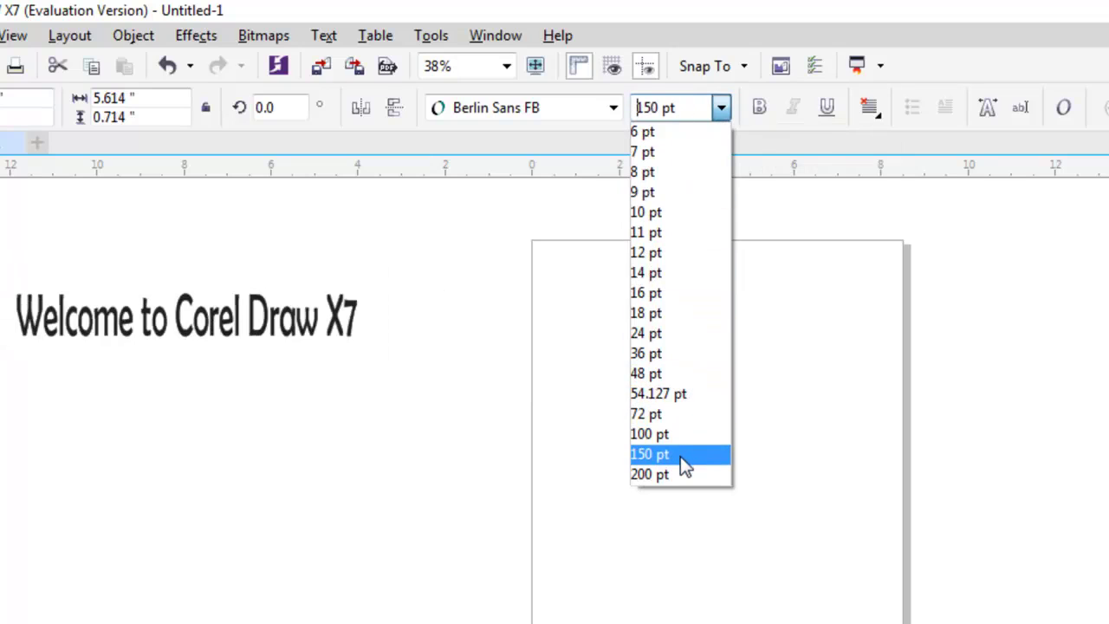
pyautogui.click(681, 456)
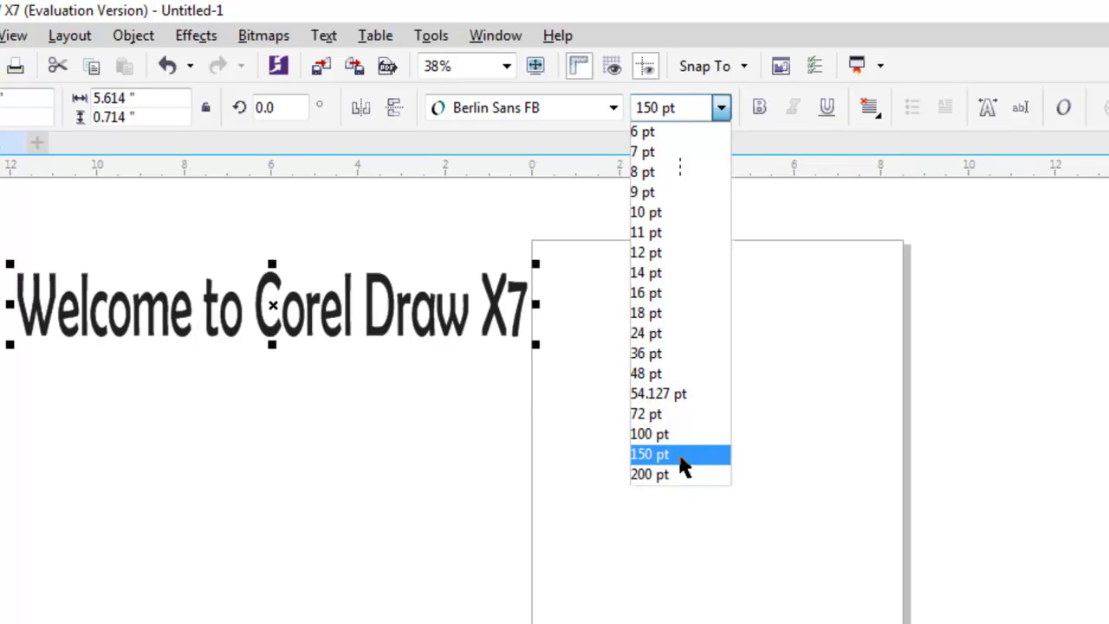
pyautogui.click(722, 108)
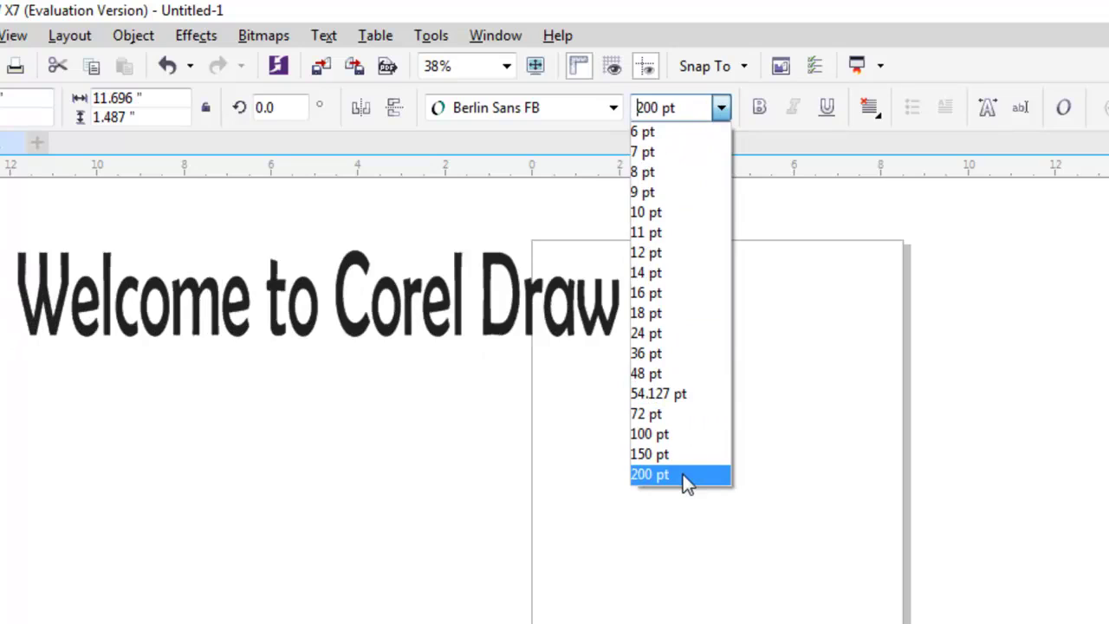
pyautogui.click(681, 475)
pyautogui.moveTo(709, 347); pyautogui.dragTo(942, 495)
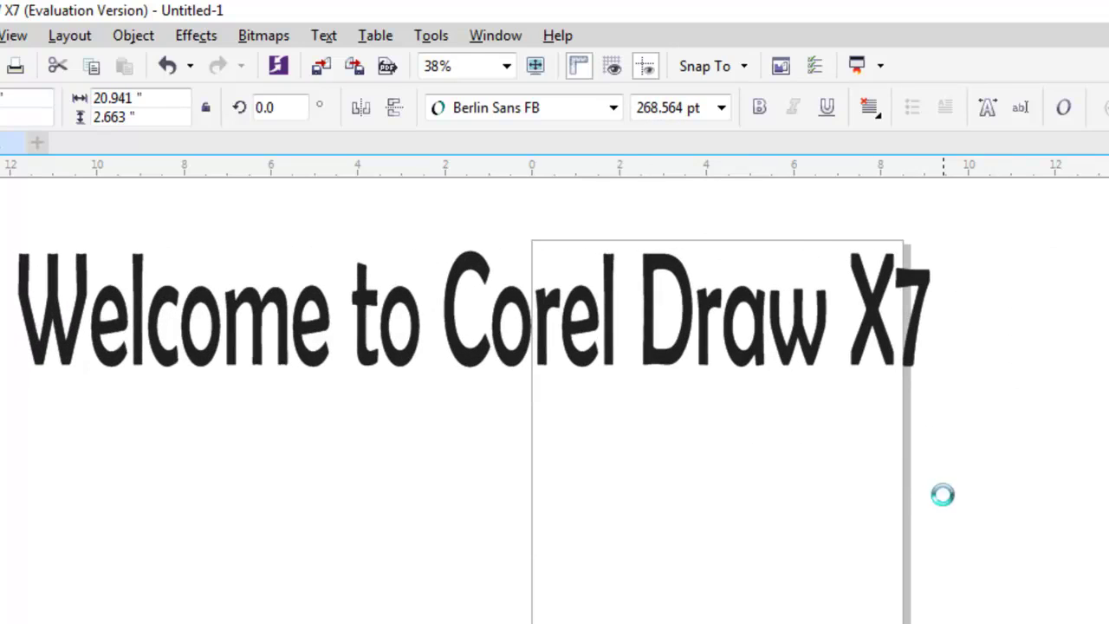
# - Underline the text and move it down and right across the page
pyautogui.click(764, 119)
pyautogui.click(765, 118)
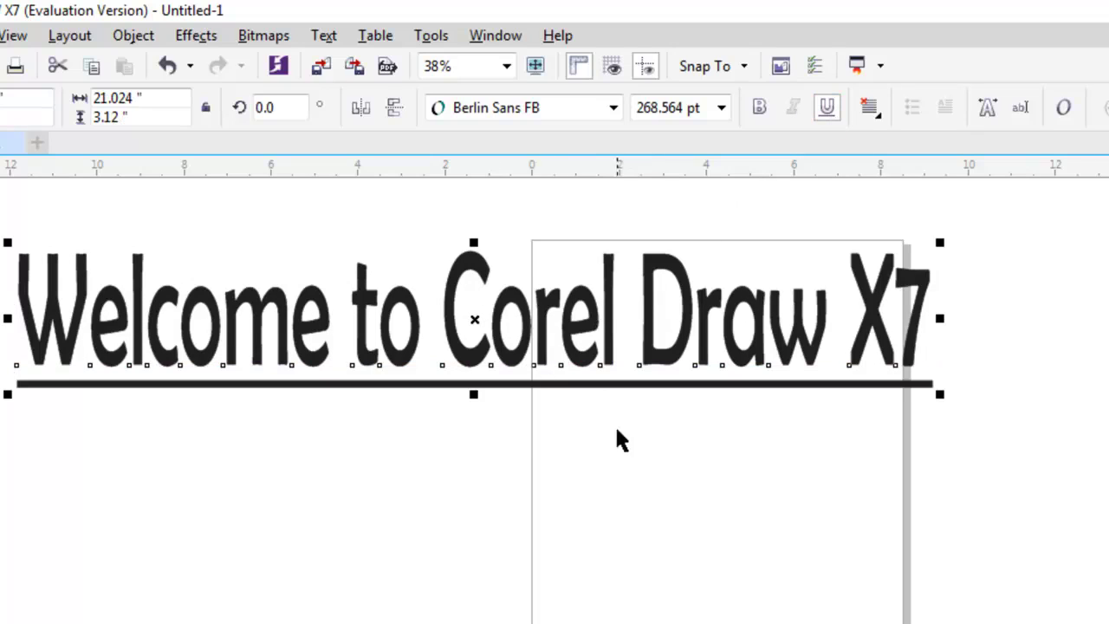
pyautogui.moveTo(616, 291); pyautogui.dragTo(820, 451)
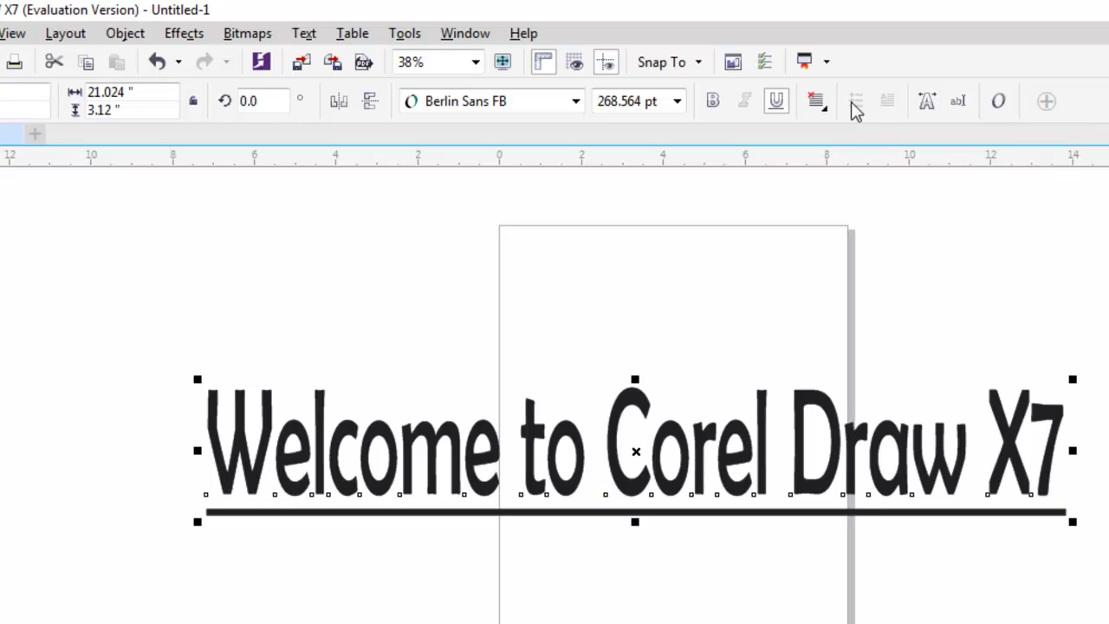
pyautogui.click(816, 100)
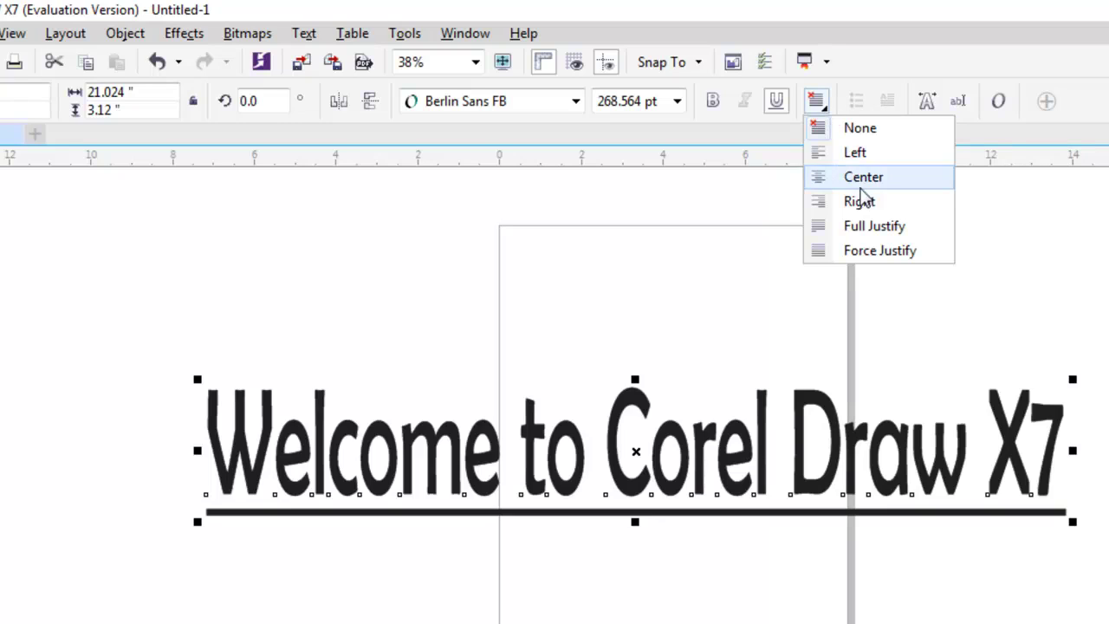
pyautogui.click(894, 34)
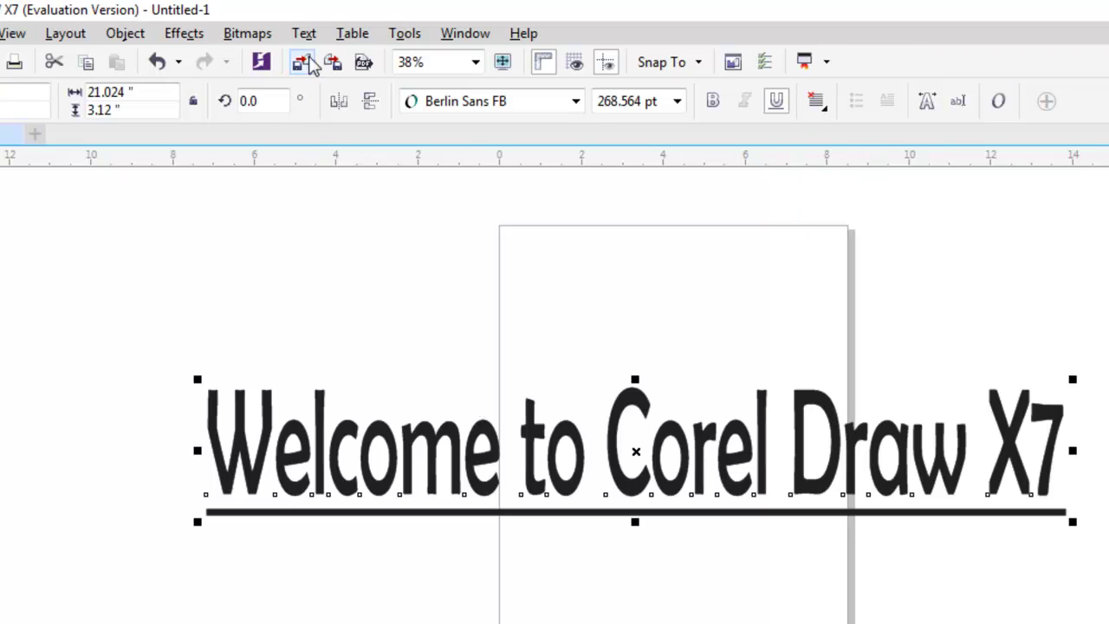
pyautogui.click(306, 35)
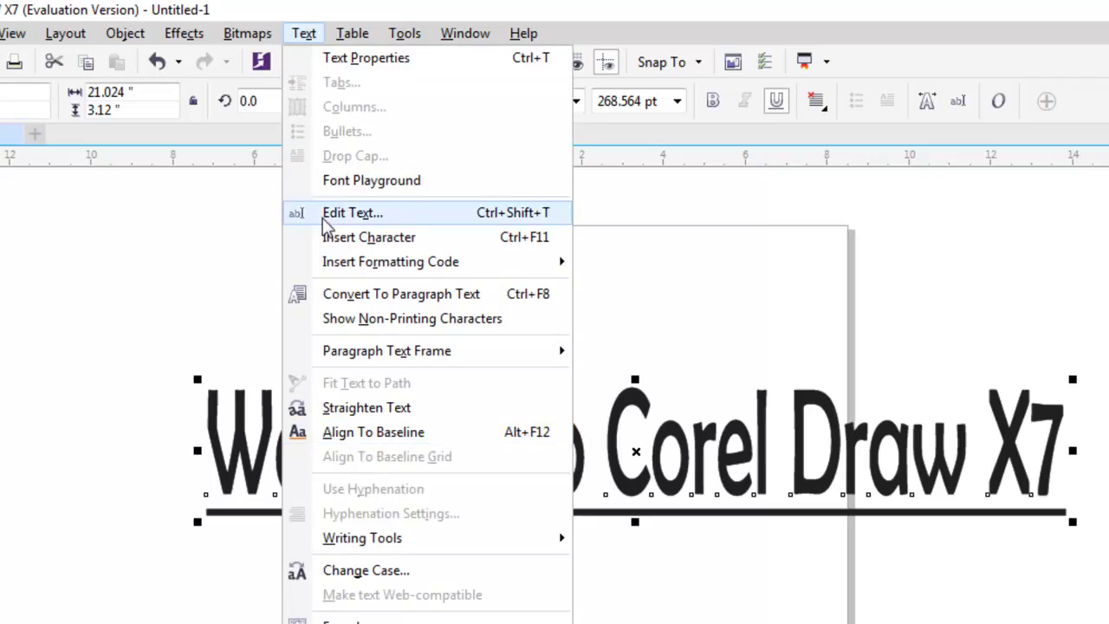
pyautogui.press('Escape')
pyautogui.click(472, 35)
pyautogui.click(468, 33)
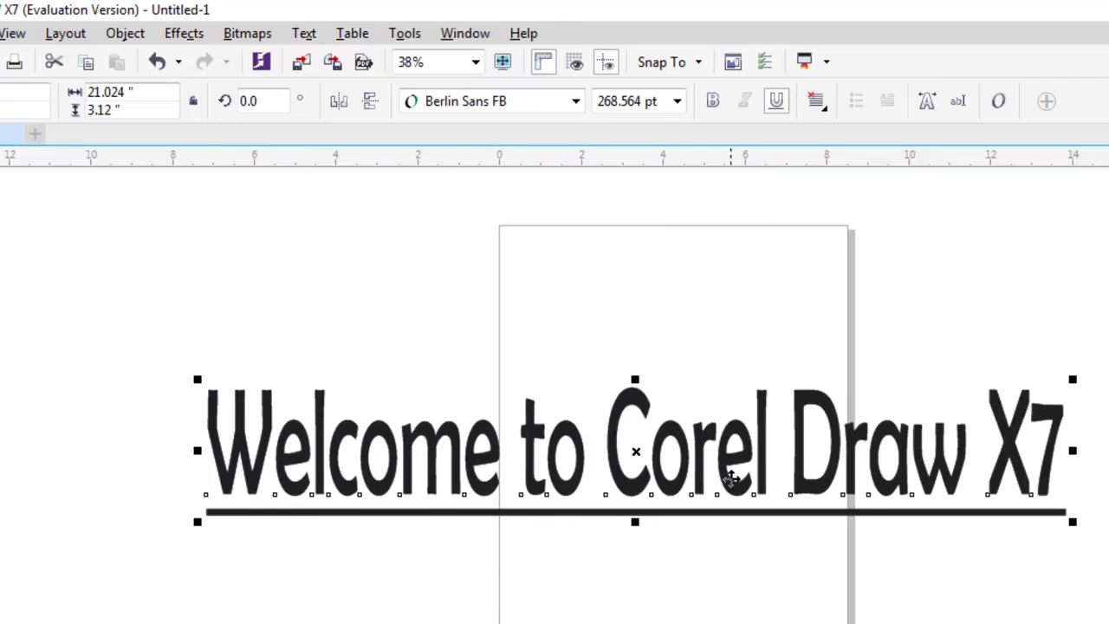
# - Move the underlined text up and left near the page's upper edge and fill it with magenta
pyautogui.moveTo(730, 476); pyautogui.dragTo(578, 355)
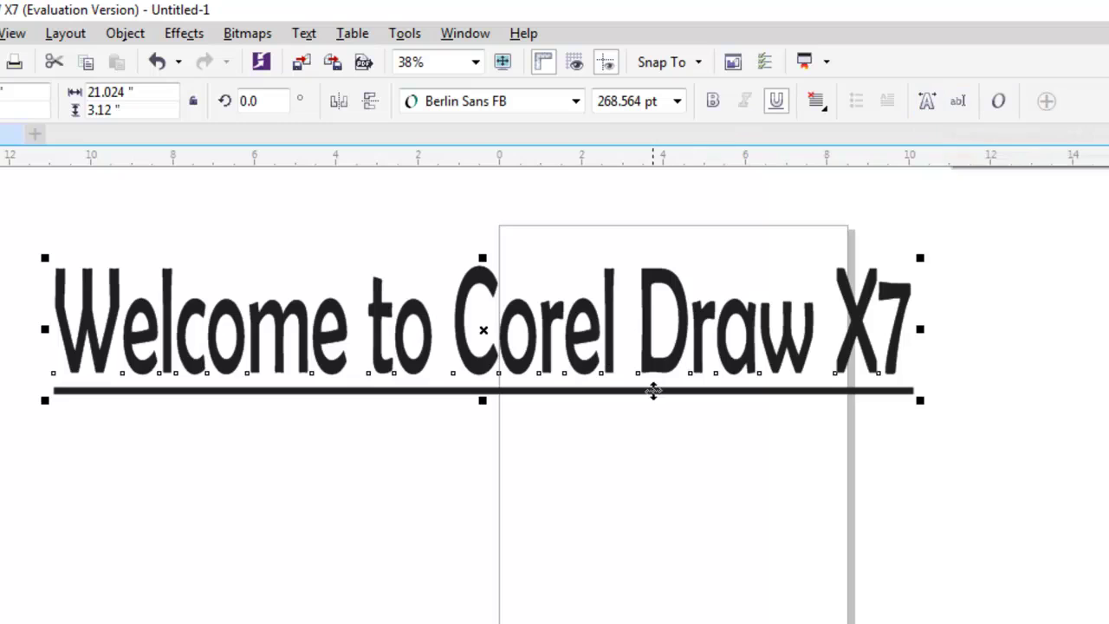
pyautogui.moveTo(681, 355)
pyautogui.mouseDown()
pyautogui.moveTo(576, 394)
pyautogui.moveTo(682, 346)
pyautogui.mouseUp()
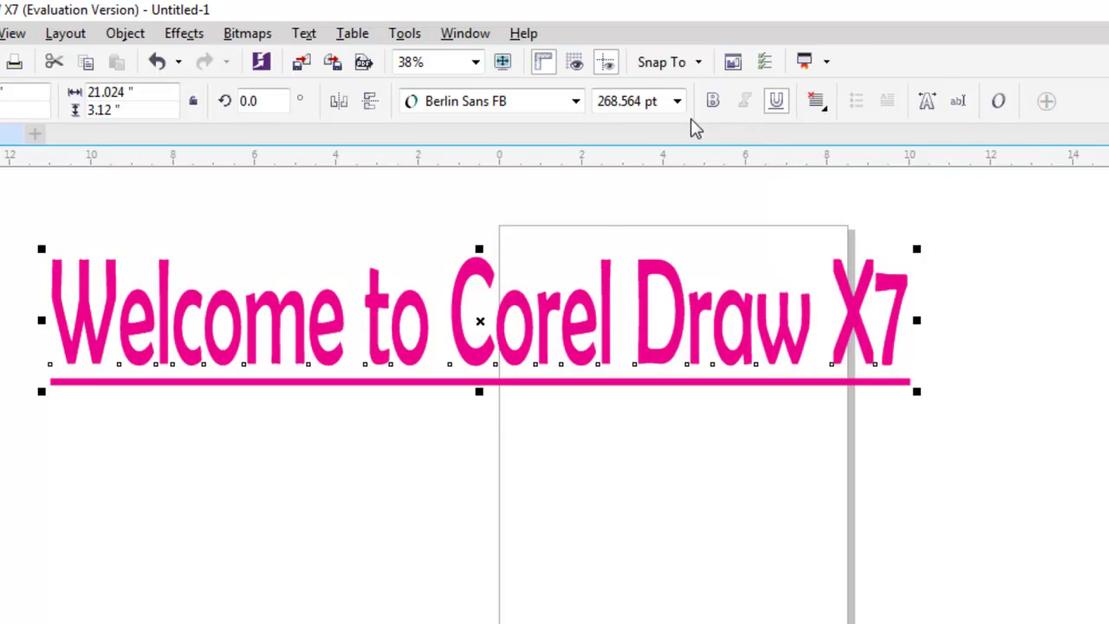
# - Open the text properties and try several texture fills on the text, finishing with the blurred multicoloured texture
pyautogui.click(927, 102)
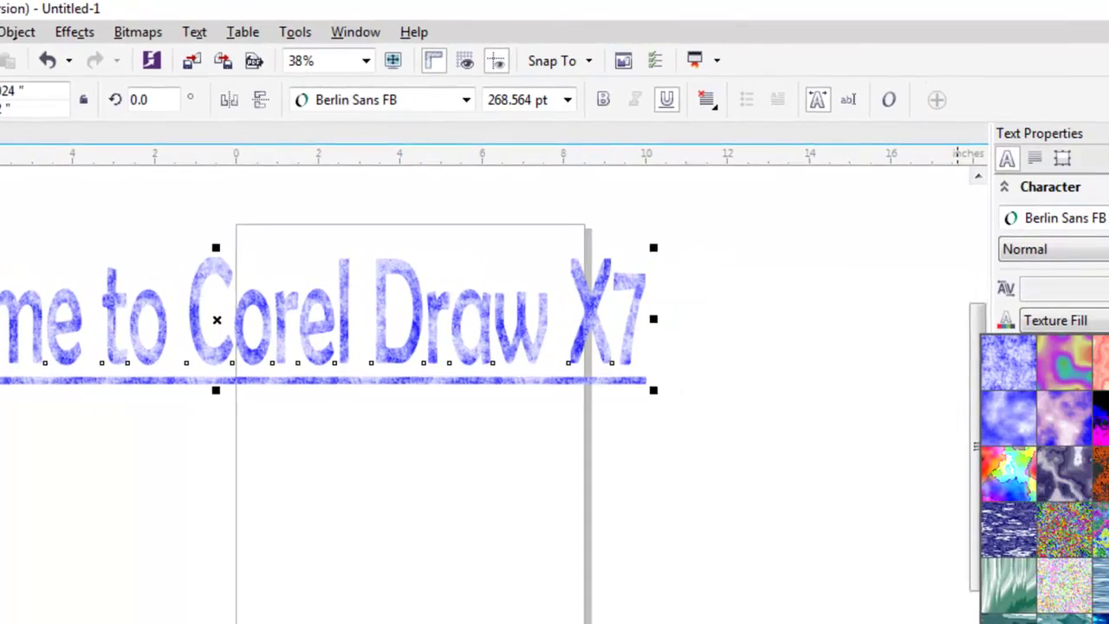
pyautogui.click(1014, 346)
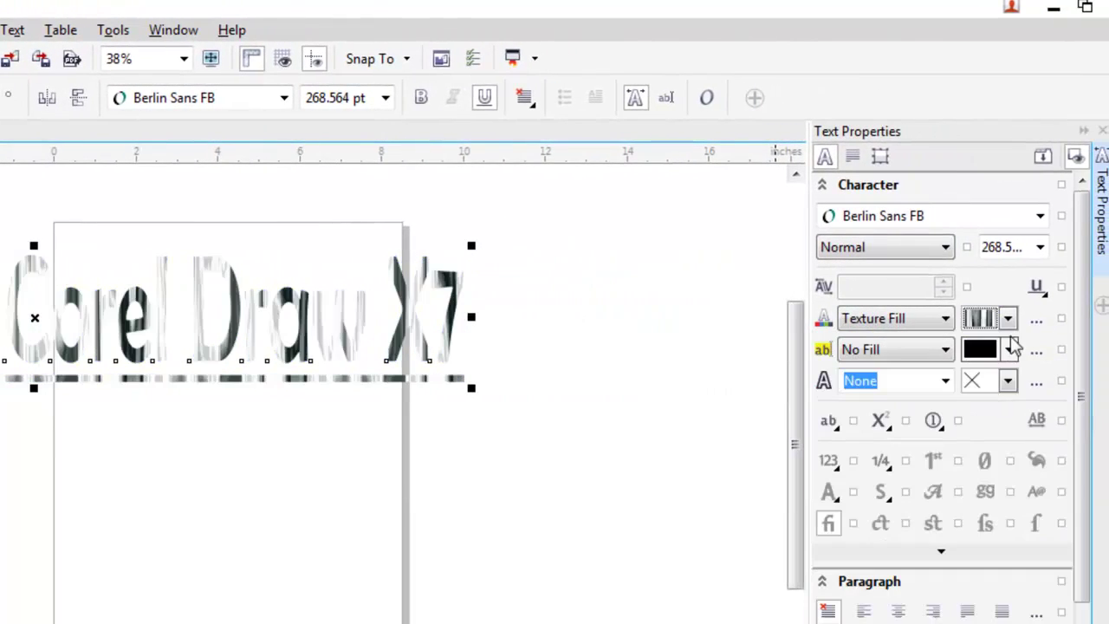
pyautogui.click(1008, 318)
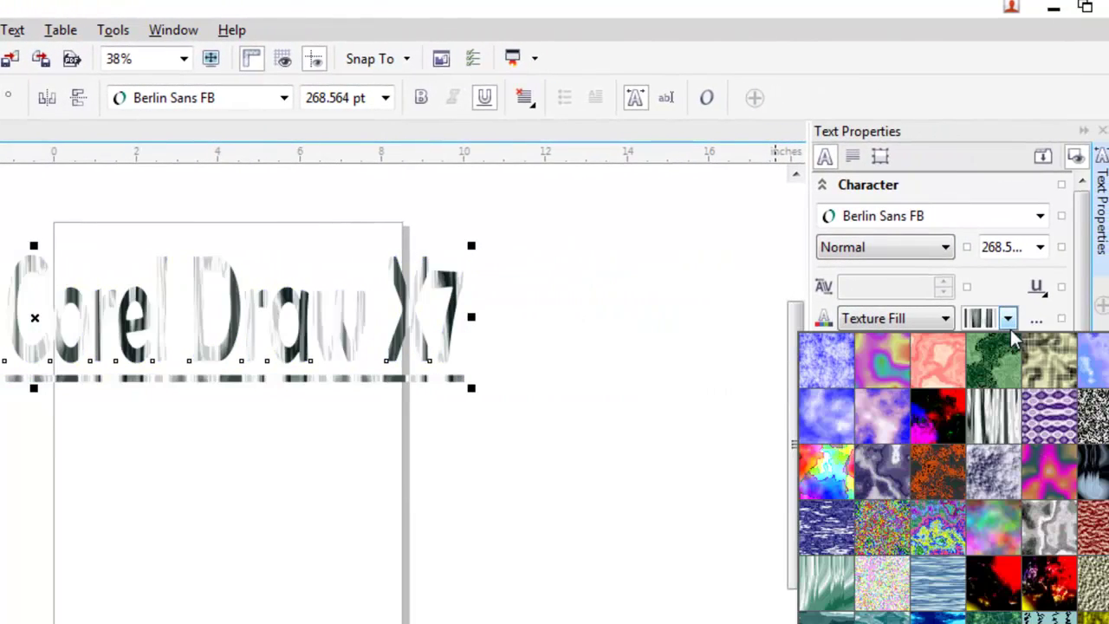
pyautogui.click(1056, 348)
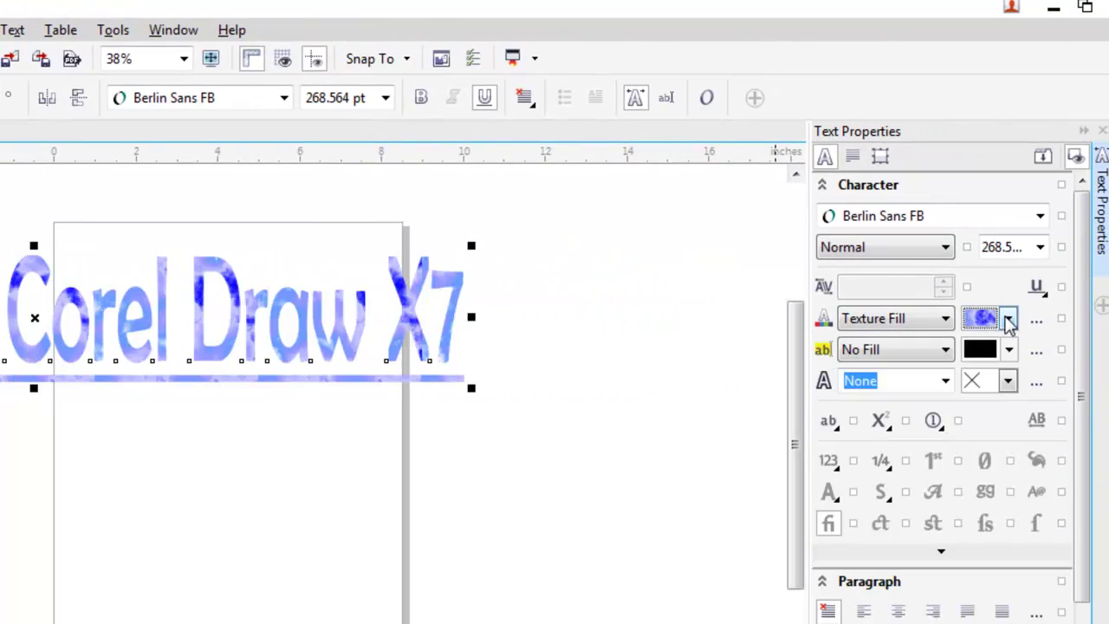
pyautogui.click(1007, 318)
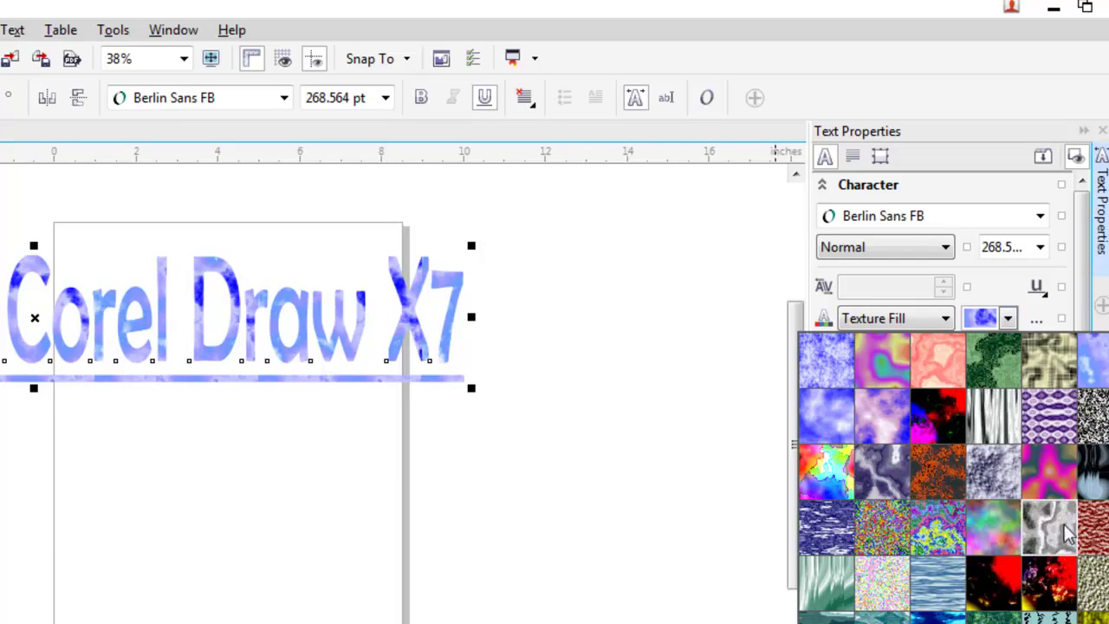
pyautogui.click(991, 530)
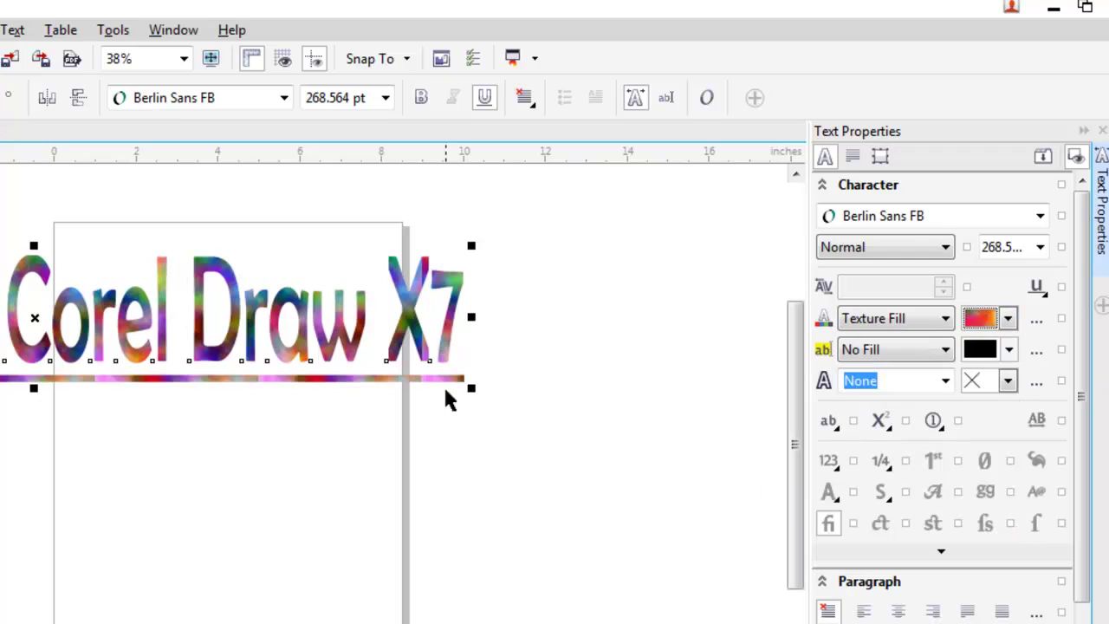
pyautogui.moveTo(436, 351); pyautogui.dragTo(434, 339)
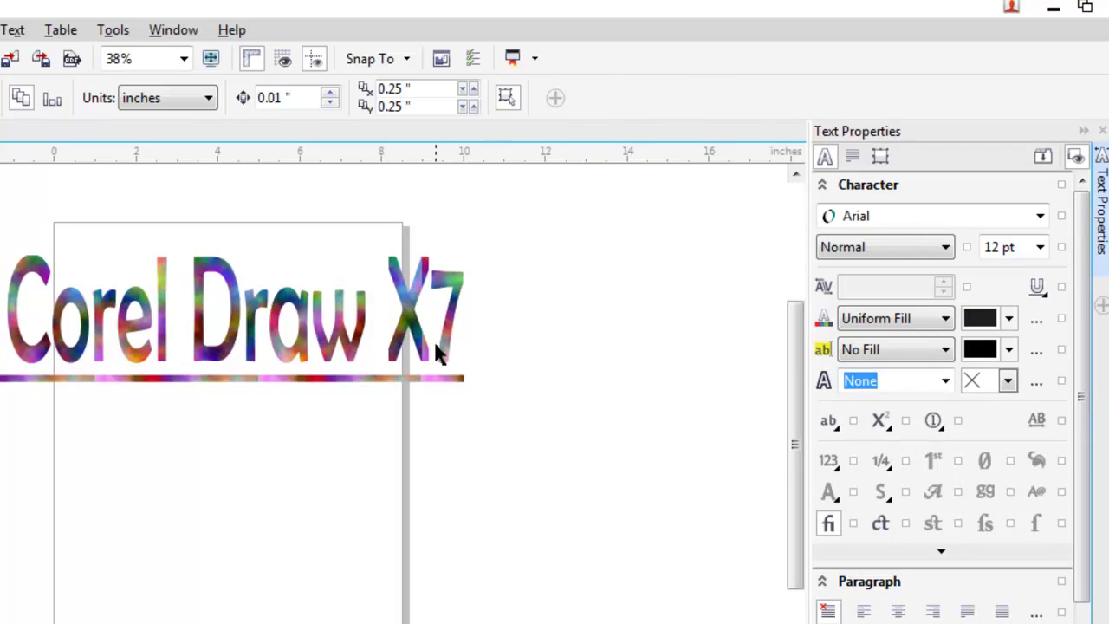
pyautogui.click(9, 317)
pyautogui.moveTo(6, 317); pyautogui.dragTo(280, 347)
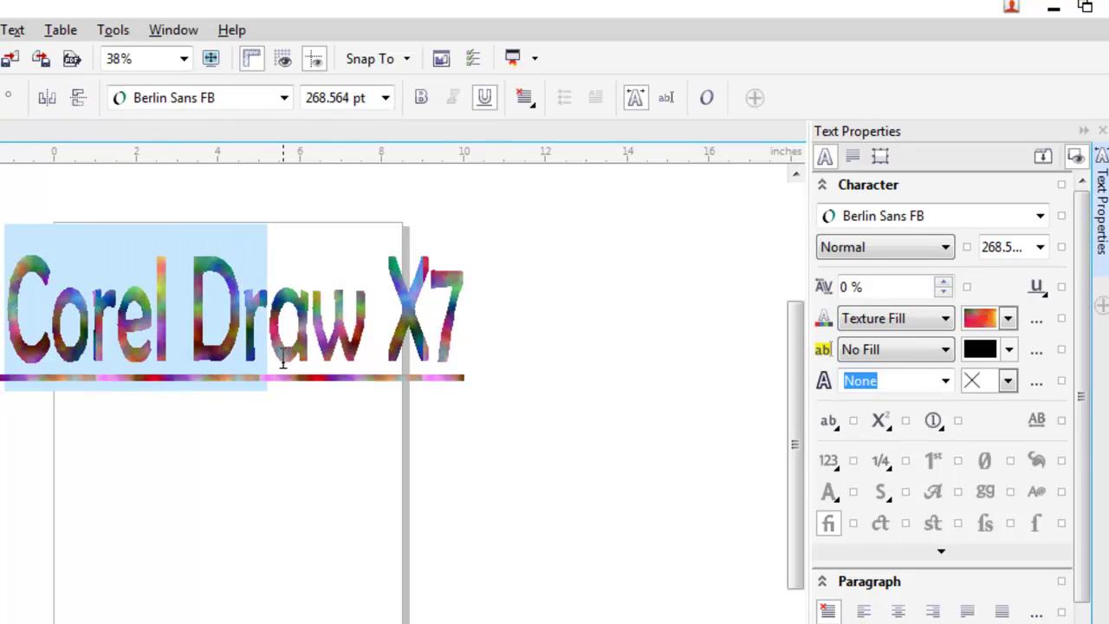
pyautogui.click(87, 338)
pyautogui.click(34, 318)
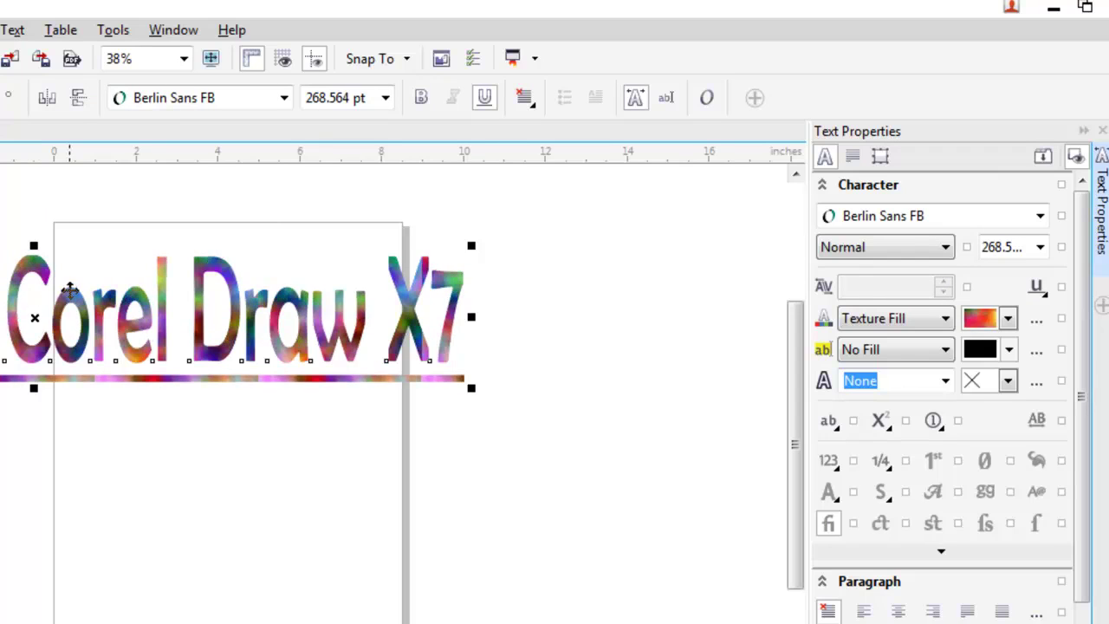
pyautogui.press('F10')
pyautogui.moveTo(76, 332); pyautogui.dragTo(319, 379)
pyautogui.click(436, 491)
pyautogui.moveTo(496, 412); pyautogui.dragTo(2, 249)
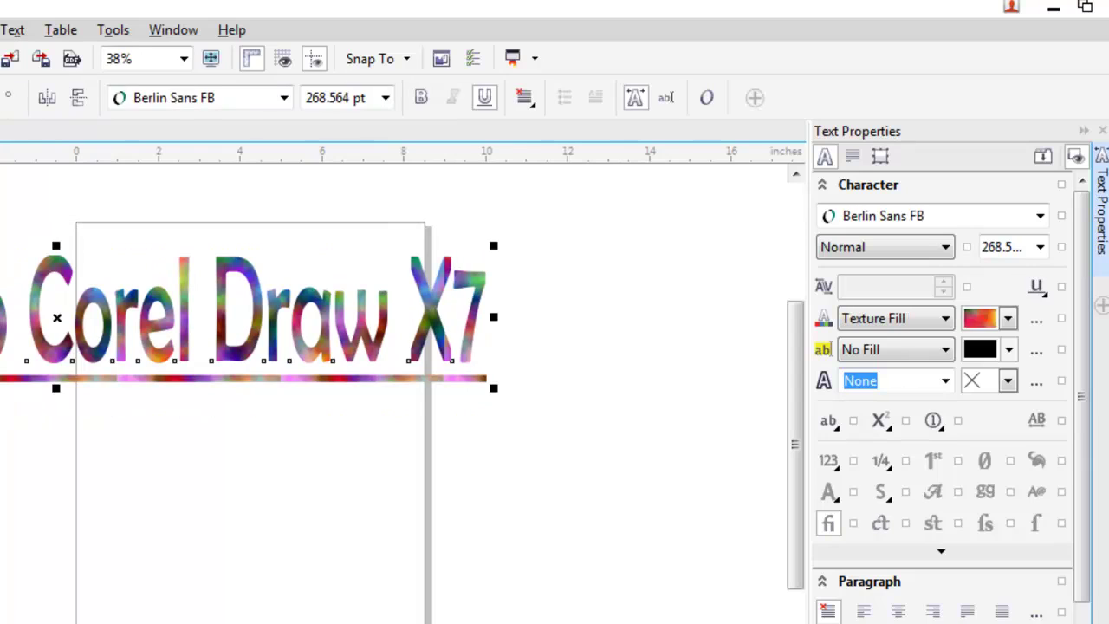
# - Close the text properties and delete the textured text from the drawing
pyautogui.moveTo(60, 320)
pyautogui.mouseDown()
pyautogui.moveTo(305, 400)
pyautogui.moveTo(274, 364)
pyautogui.mouseUp()
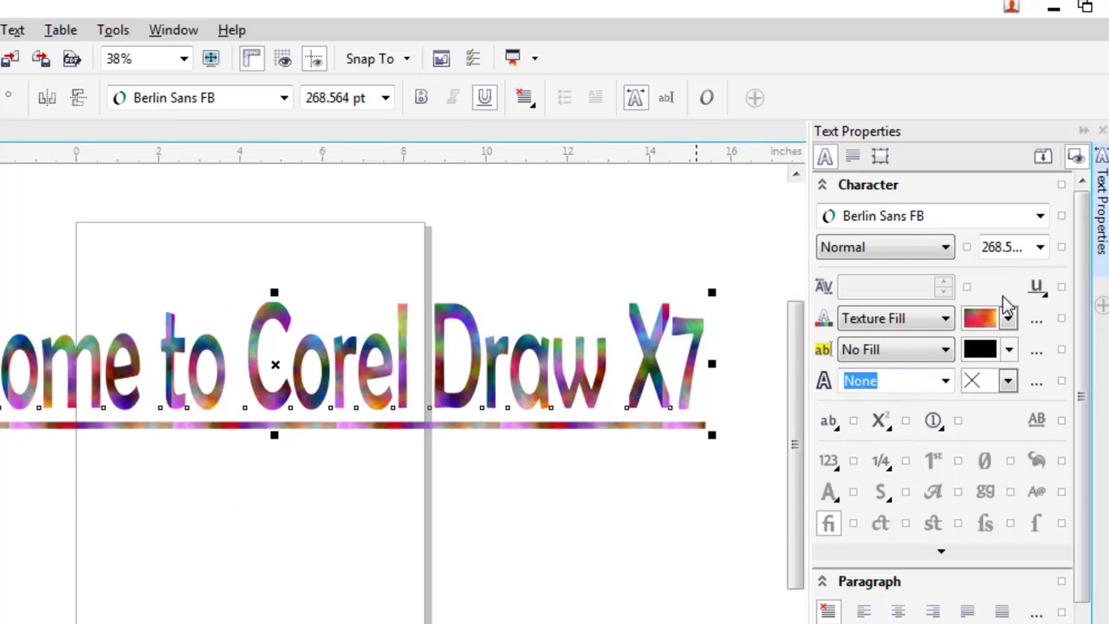
pyautogui.click(1102, 131)
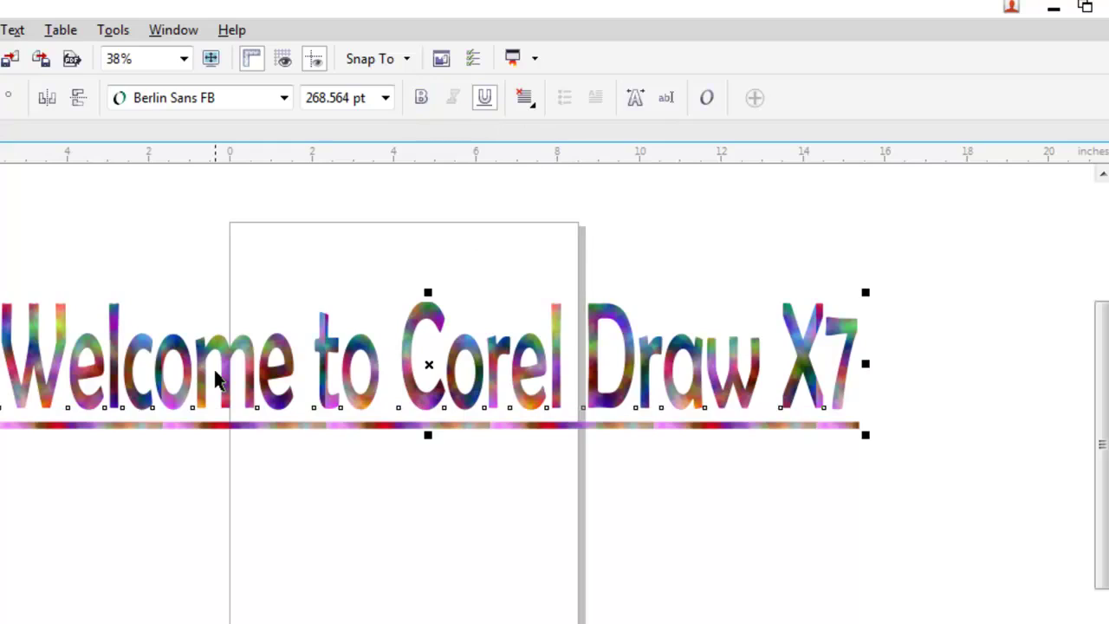
pyautogui.press('Delete')
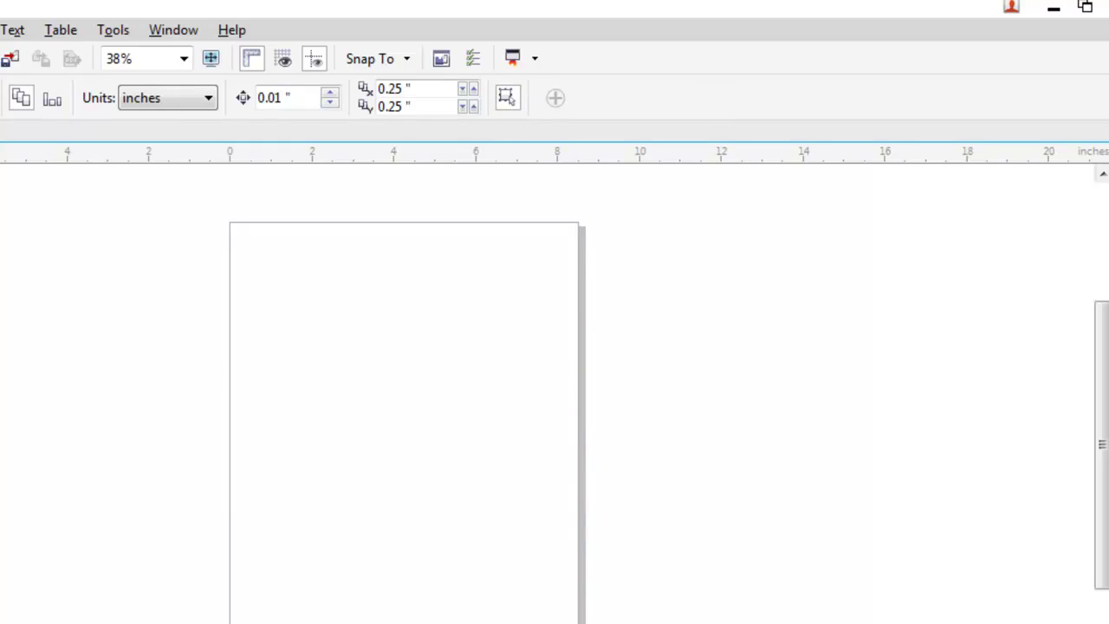
# - Create a paragraph text frame about 7.8 by 5.4 inches across the page's left edge reading "this is the corel draw software which we can use to draw vectors"
pyautogui.press('F8')
pyautogui.moveTo(61, 292); pyautogui.dragTo(380, 513)
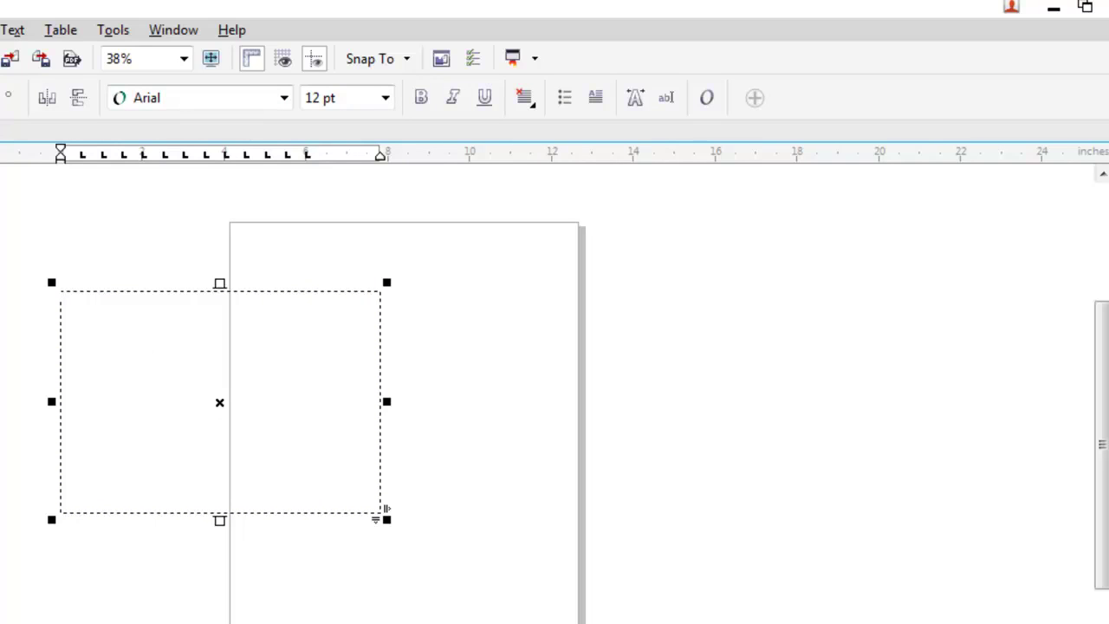
pyautogui.click(106, 400)
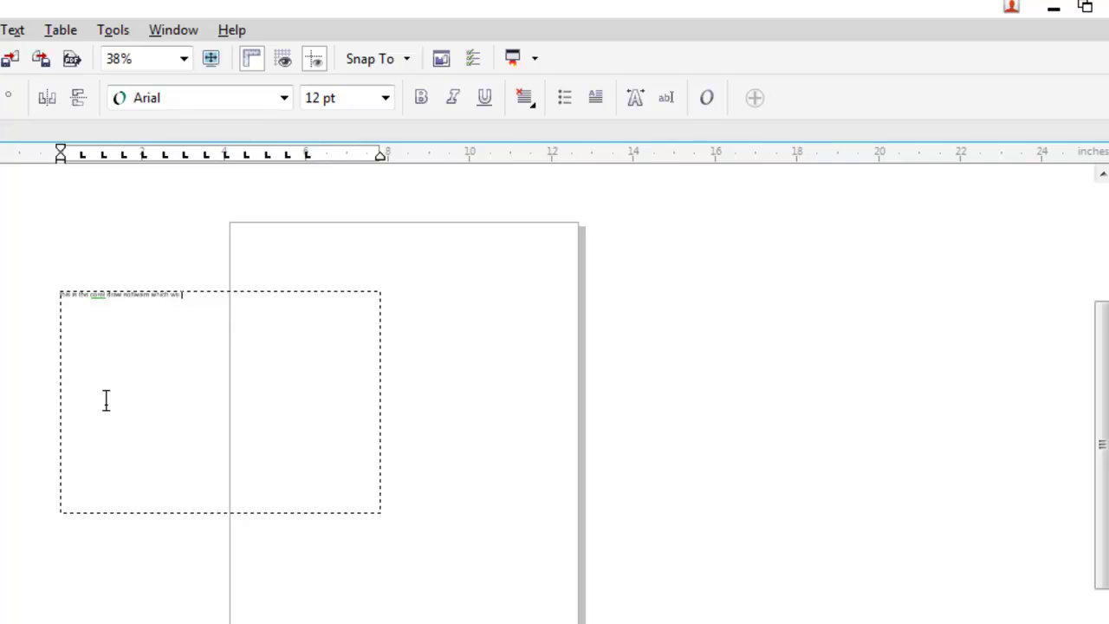
pyautogui.write('use to draw vectors')
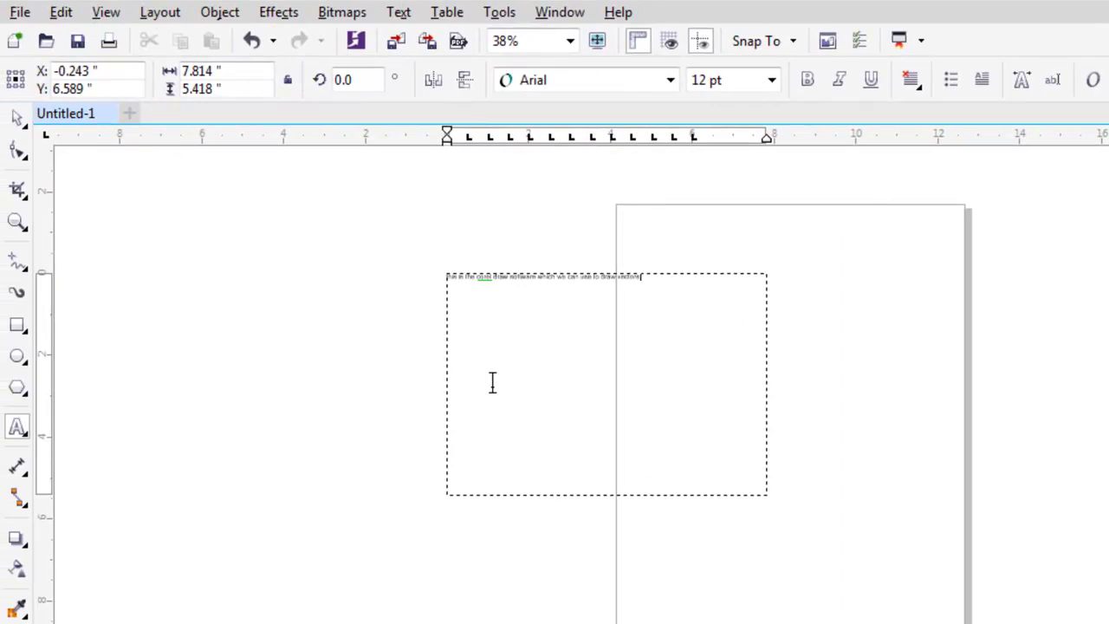
pyautogui.press('Escape')
# - Copy the sentence and paste it three times on separate lines below the original in the same frame
pyautogui.moveTo(648, 277); pyautogui.dragTo(443, 277)
pyautogui.hotkey('ctrl', 'c')
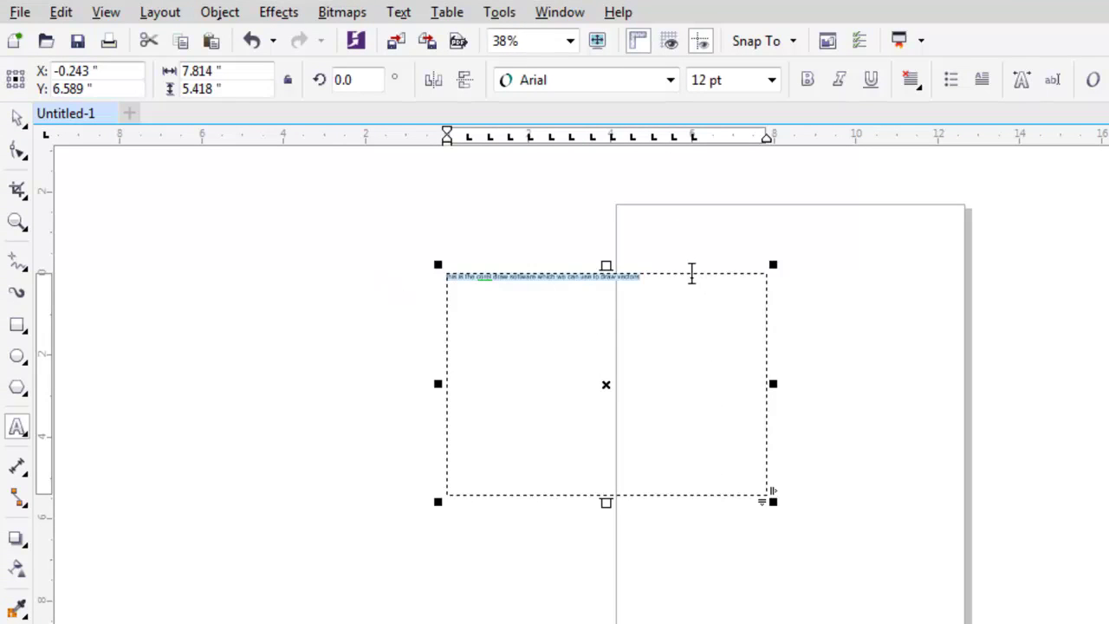
pyautogui.click(692, 274)
pyautogui.press('Return')
pyautogui.hotkey('ctrl', 'v')
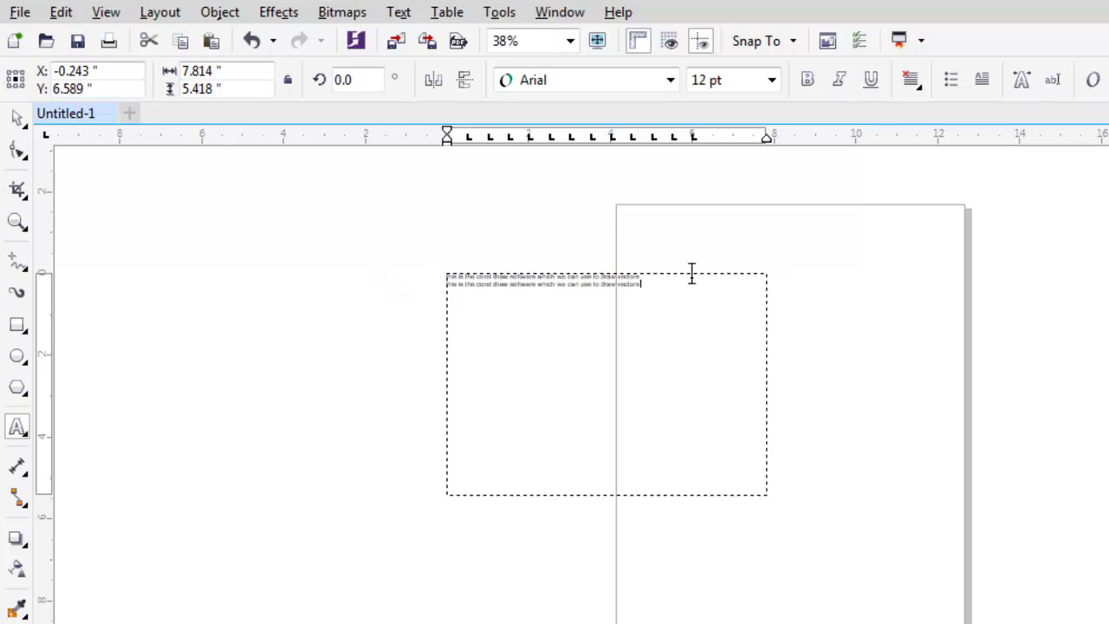
pyautogui.press('Return')
pyautogui.hotkey('ctrl', 'v')
pyautogui.hotkey('ctrl', 'v')
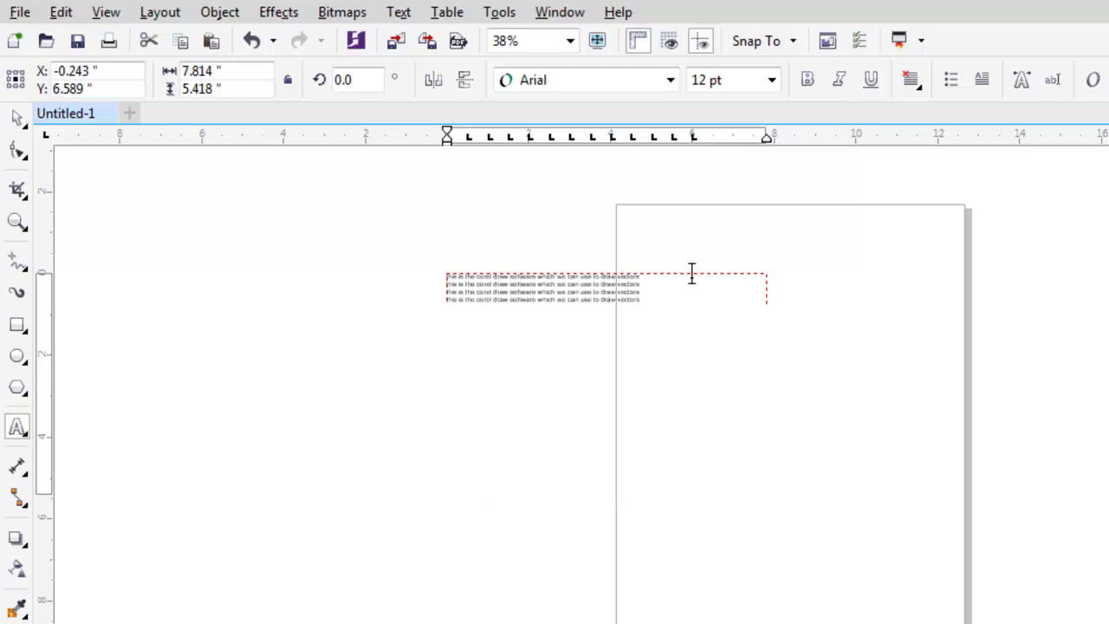
# - Set all the paragraph text to 36 pt and enlarge its frame to about 10.3 by 7.1 inches
pyautogui.doubleClick(691, 274)
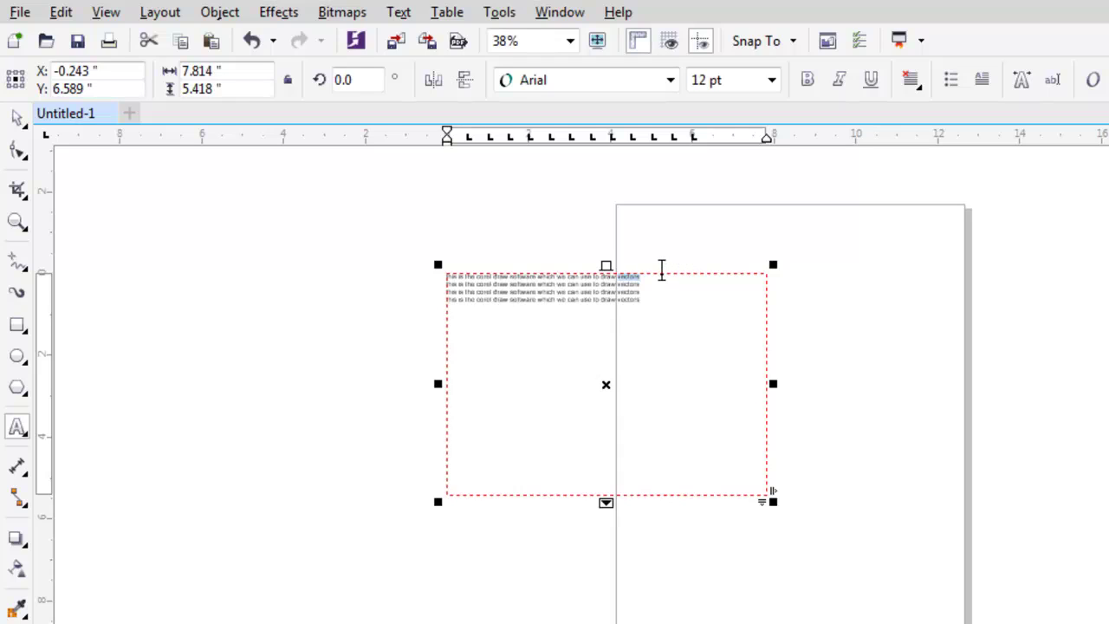
pyautogui.moveTo(653, 310); pyautogui.dragTo(436, 272)
pyautogui.click(771, 80)
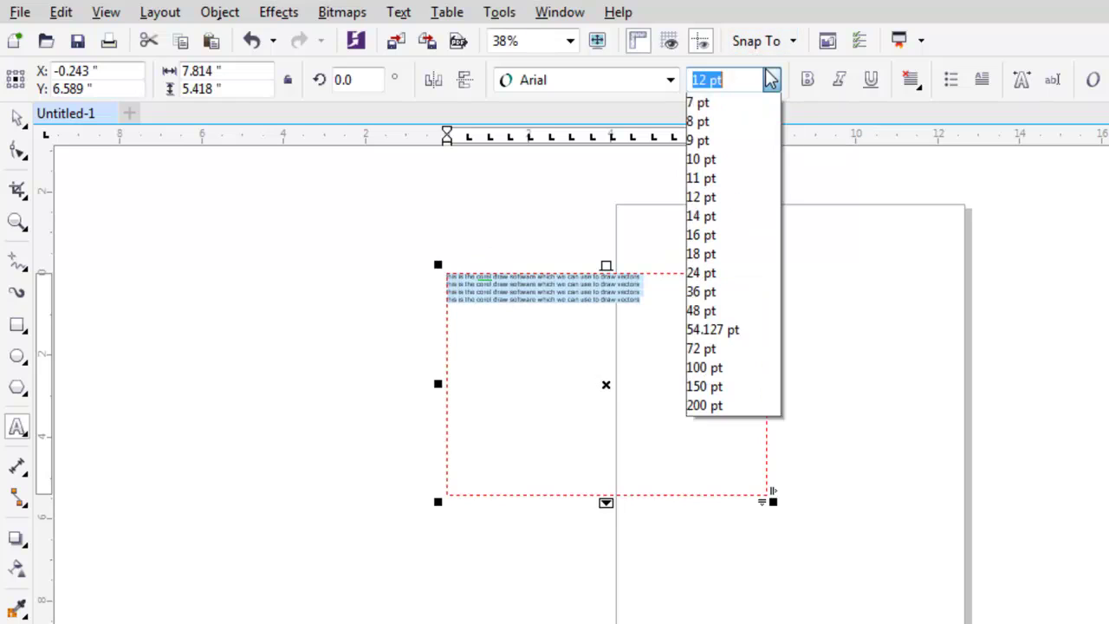
pyautogui.click(733, 313)
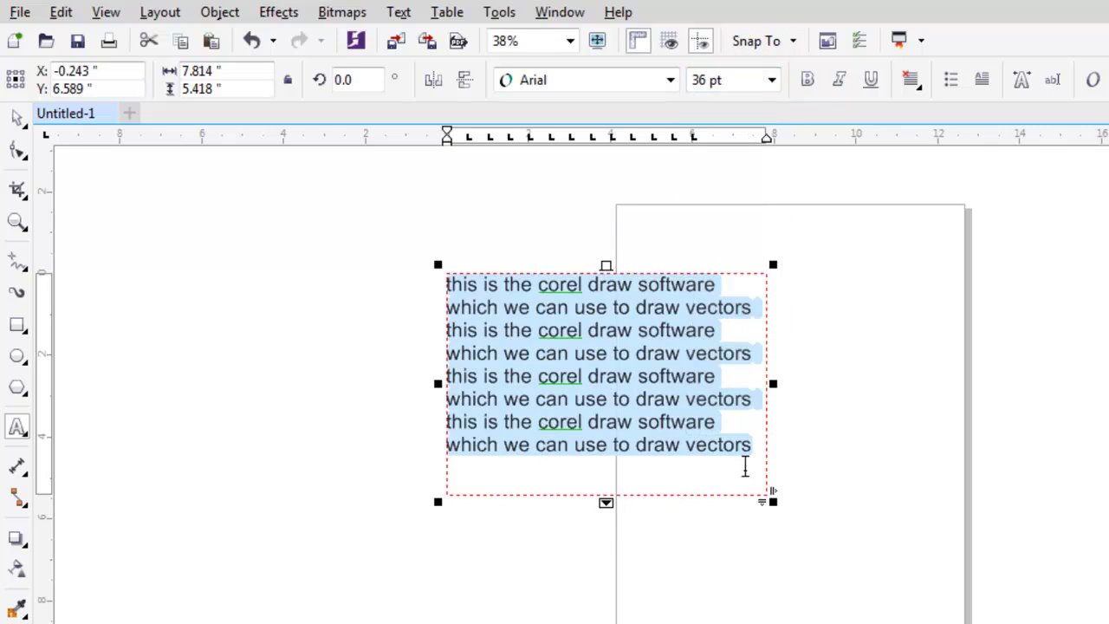
pyautogui.moveTo(774, 503); pyautogui.dragTo(874, 572)
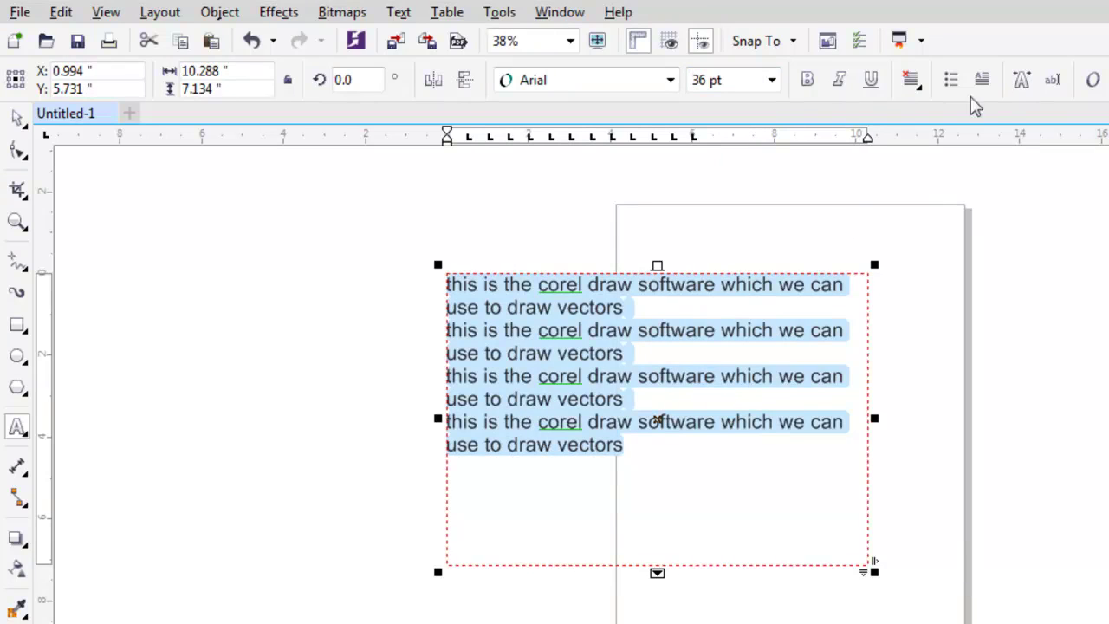
# - Try left, center and right alignment on the paragraph text, finishing with Full Justify
pyautogui.click(917, 87)
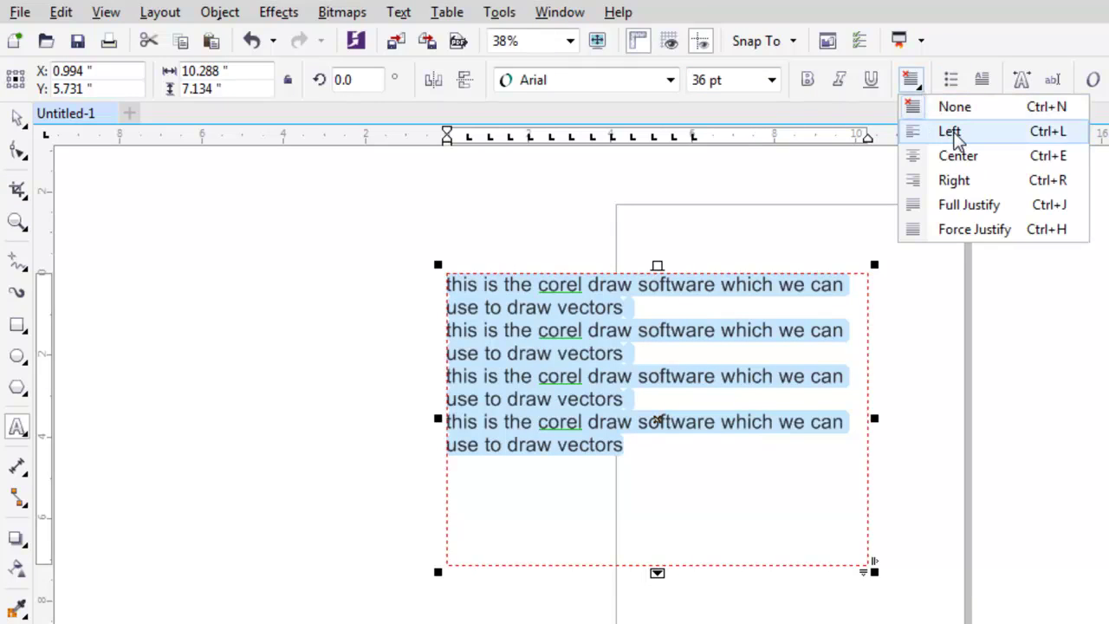
pyautogui.click(950, 131)
pyautogui.click(917, 86)
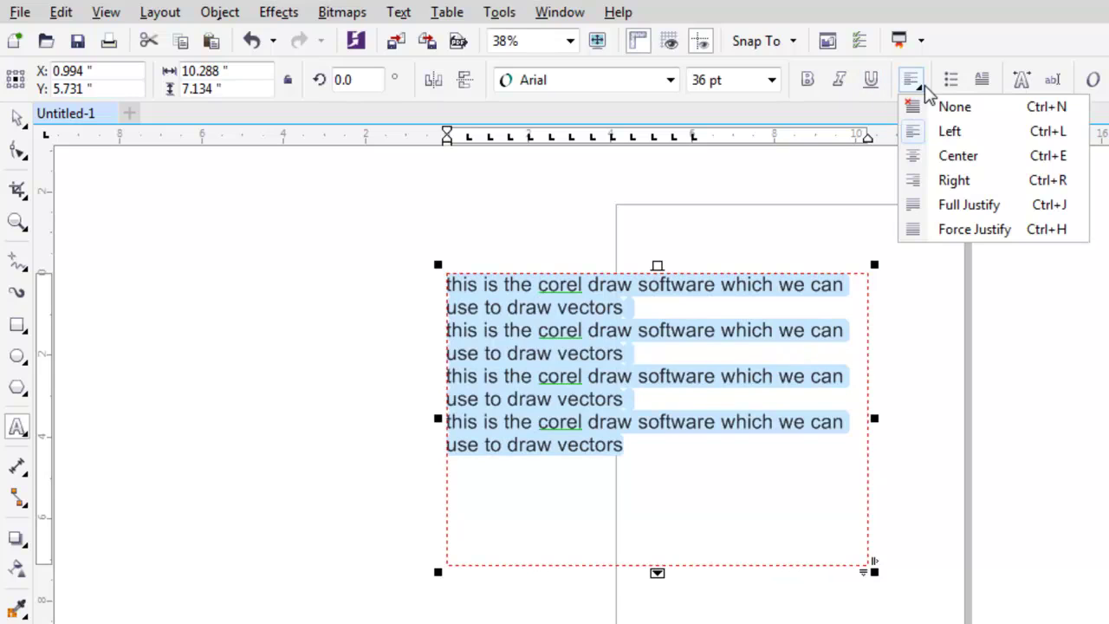
pyautogui.click(963, 158)
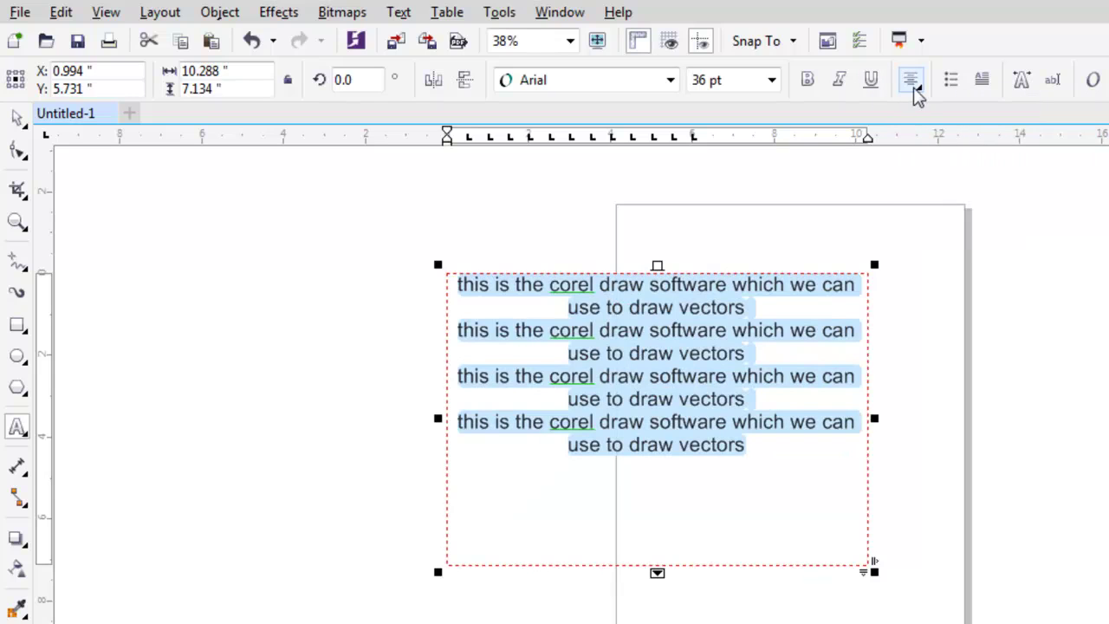
pyautogui.click(916, 86)
pyautogui.click(945, 178)
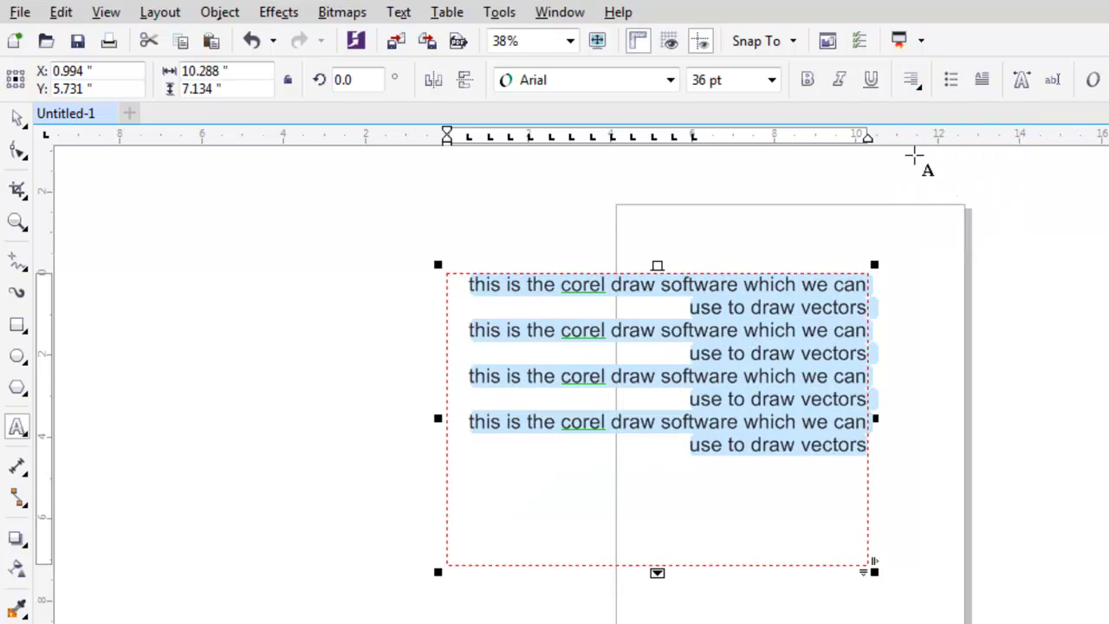
pyautogui.click(911, 81)
pyautogui.click(962, 210)
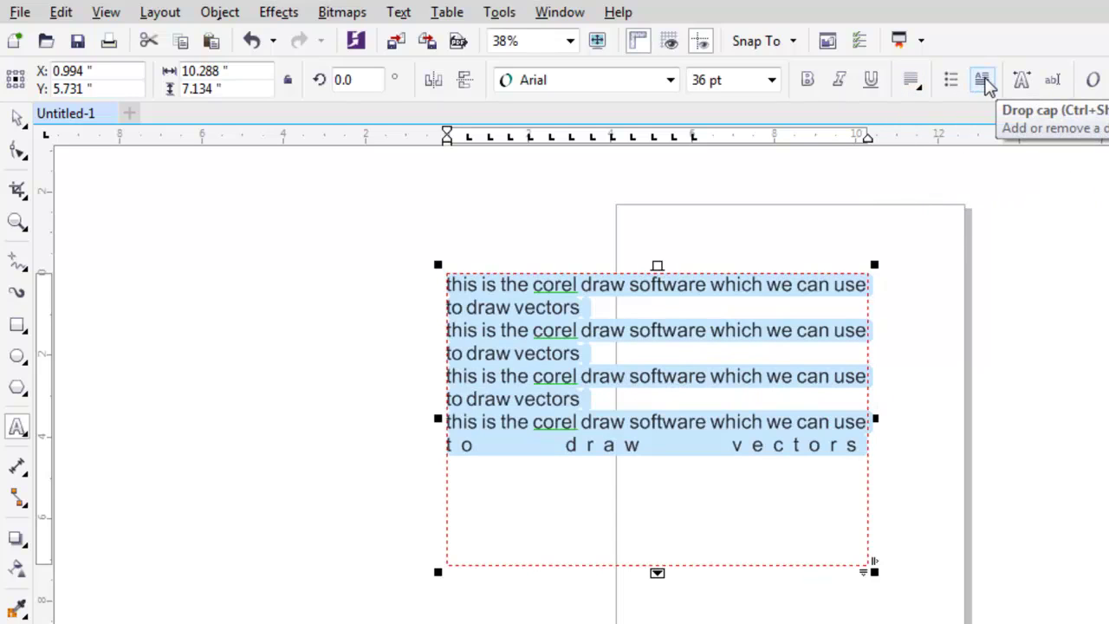
# - Try the drop cap and bulleted list formats on the selected paragraphs and turn them off again
pyautogui.click(984, 81)
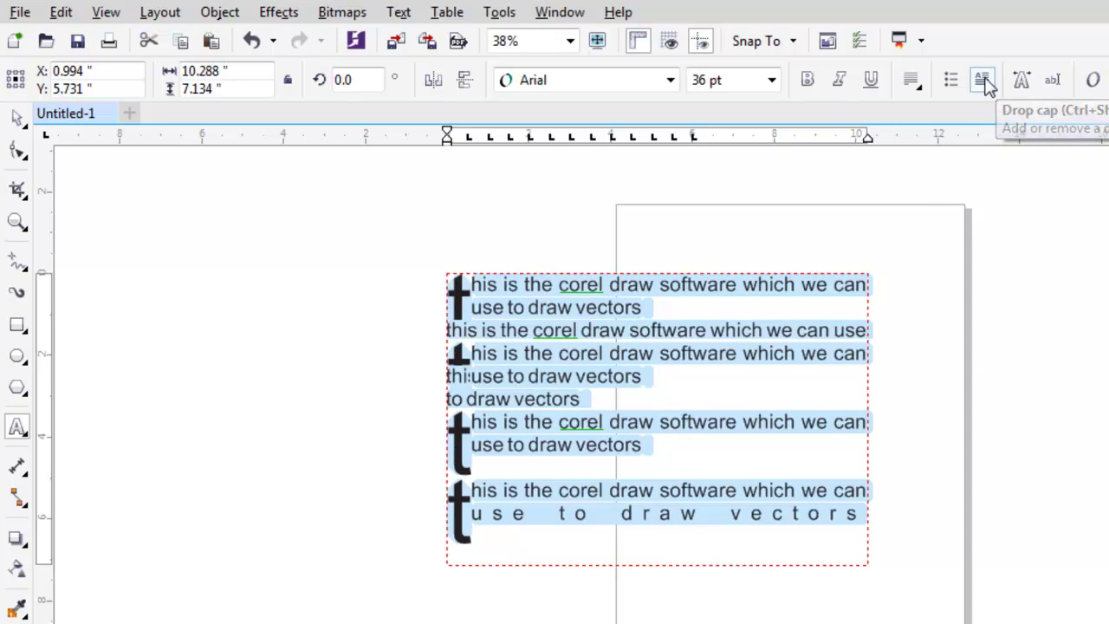
pyautogui.click(983, 81)
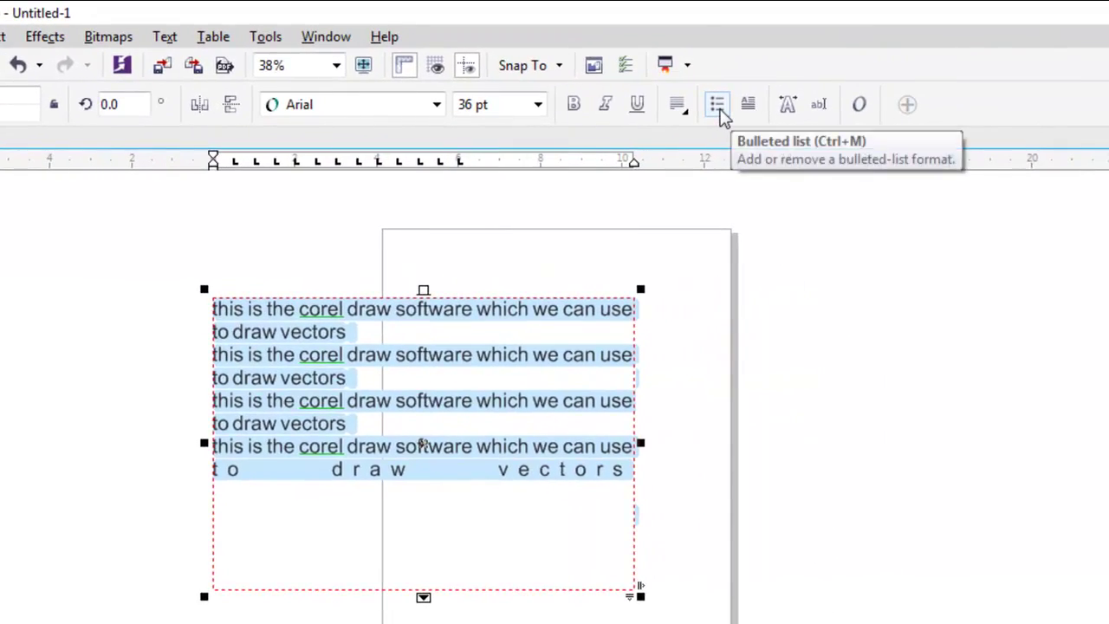
pyautogui.click(795, 100)
pyautogui.click(720, 109)
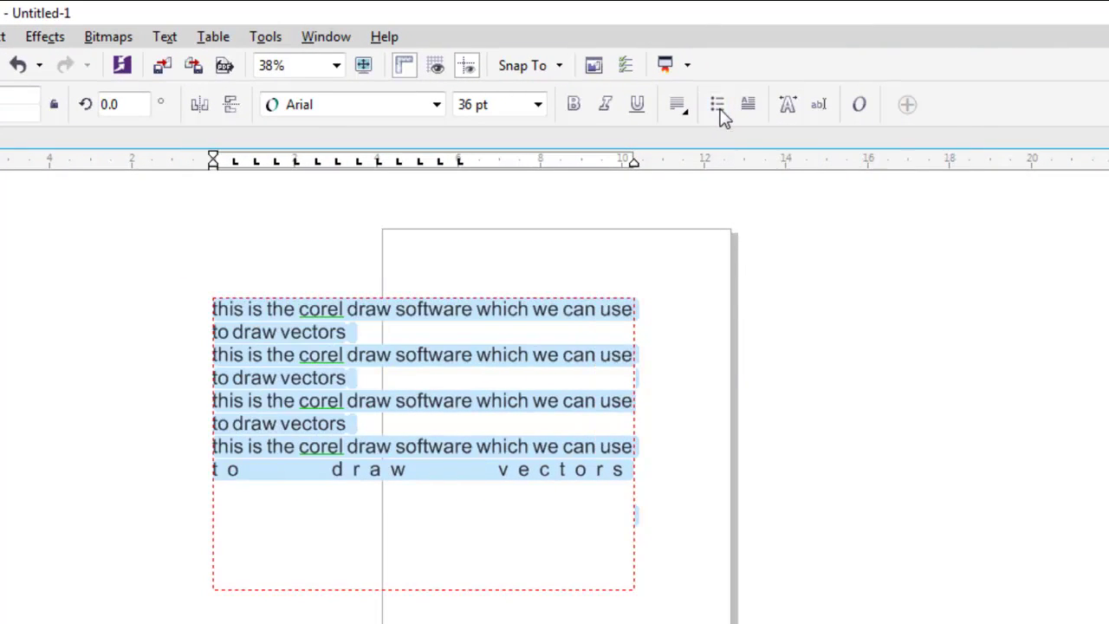
pyautogui.click(719, 108)
pyautogui.click(719, 108)
# - Finish editing the justified paragraph text and delete its frame from the drawing
pyautogui.click(427, 455)
pyautogui.press('Escape')
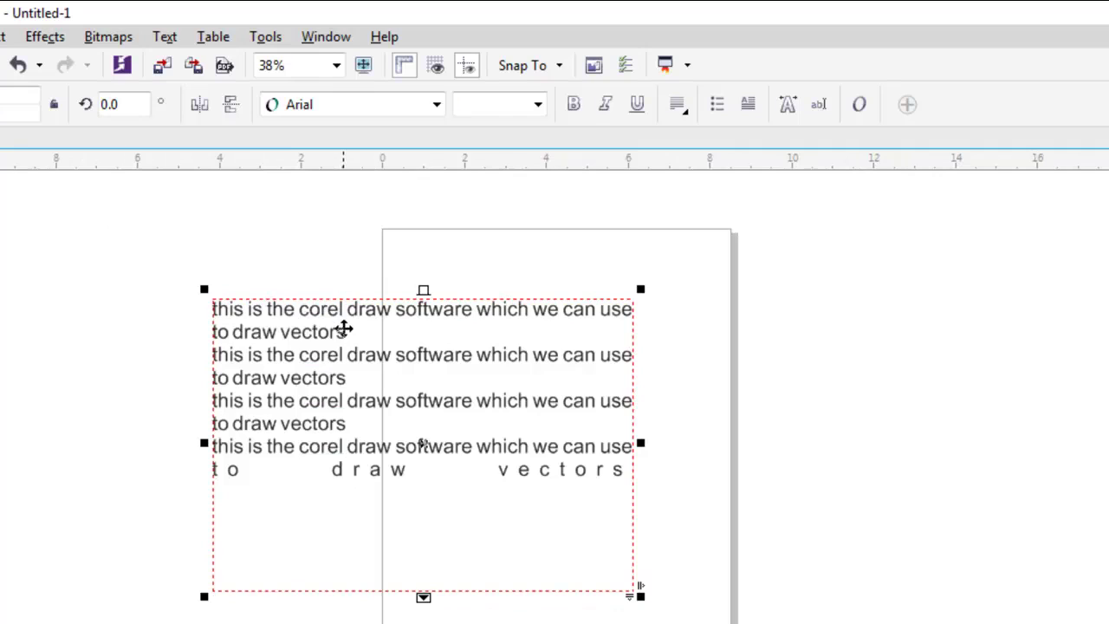
pyautogui.click(349, 305)
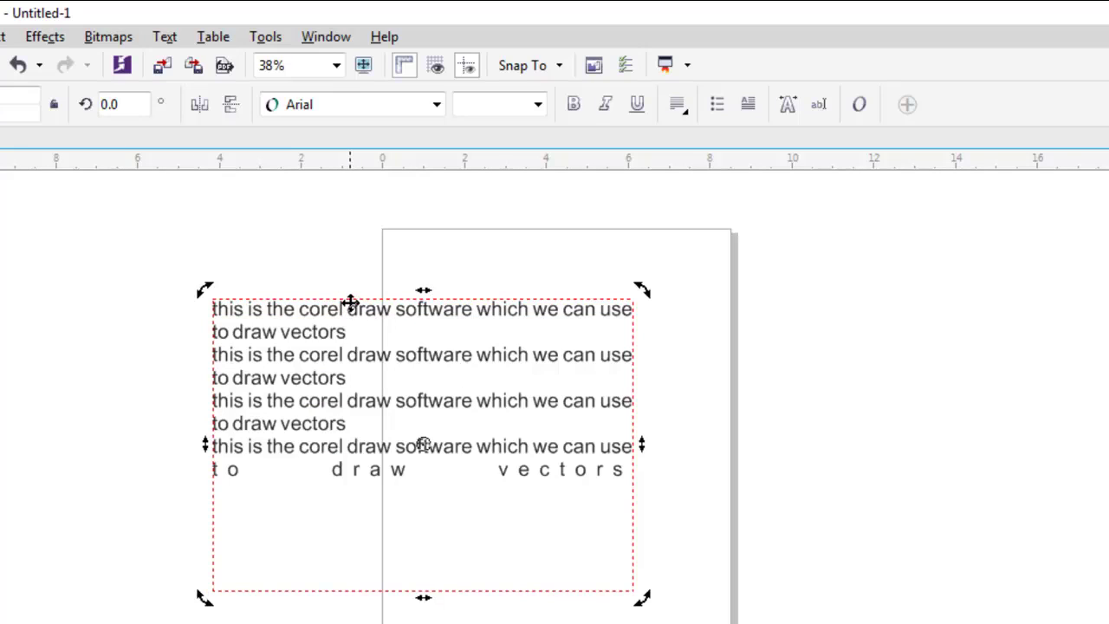
pyautogui.press('Delete')
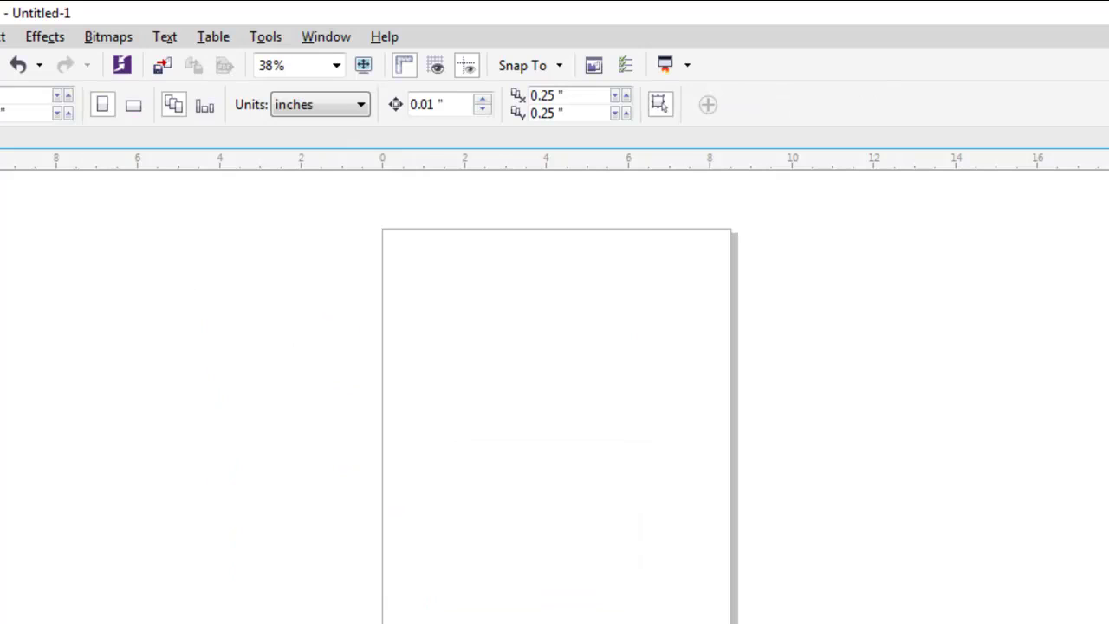
# - Place the artistic text "this is corel draw", enlarged to reach the page's right edge, and delete it again
pyautogui.click(0, 459)
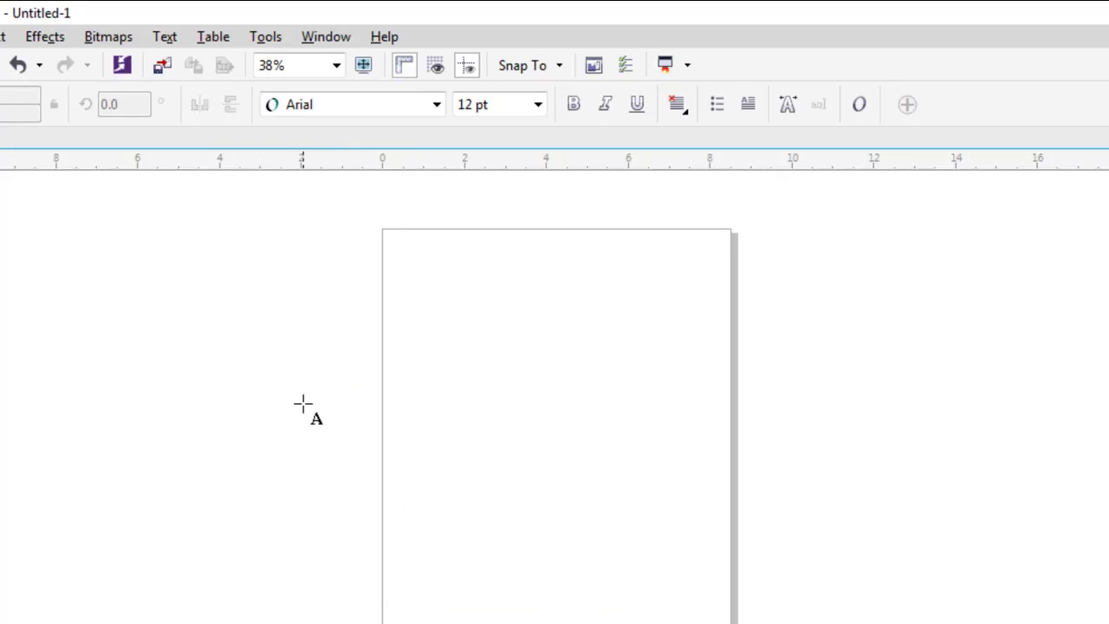
pyautogui.click(302, 404)
pyautogui.write('this is corel draw')
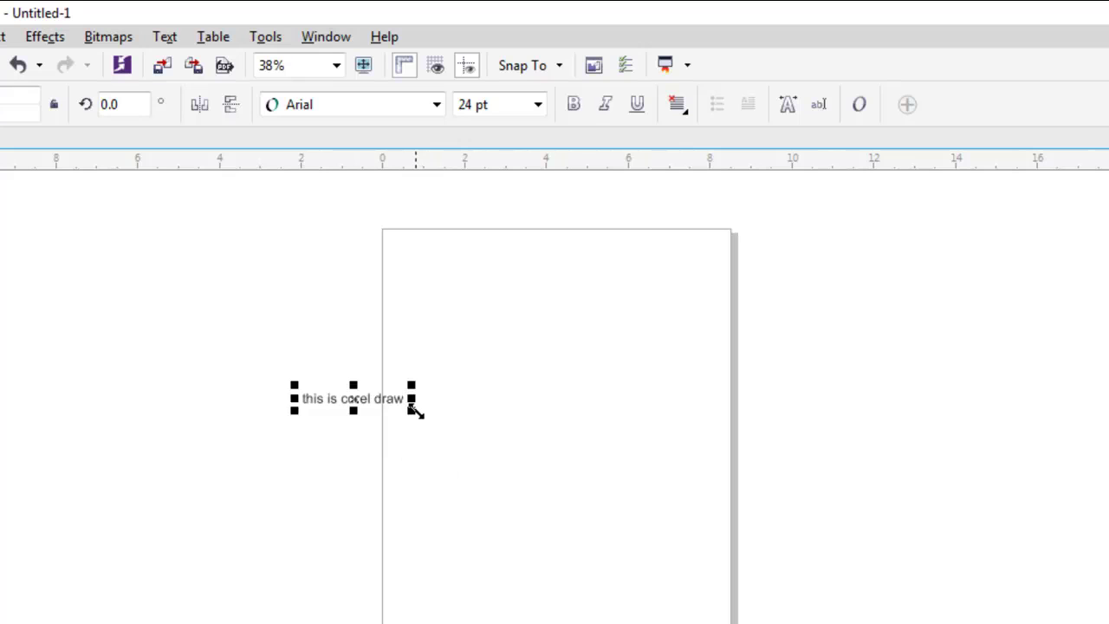
pyautogui.moveTo(414, 410); pyautogui.dragTo(728, 604)
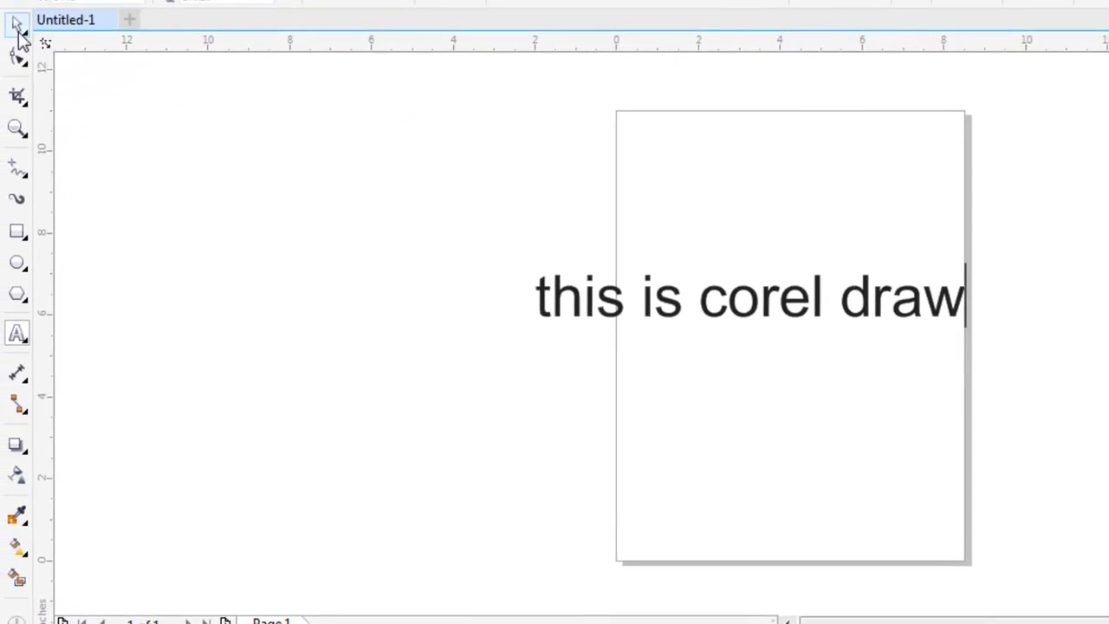
pyautogui.click(18, 28)
pyautogui.press('Delete')
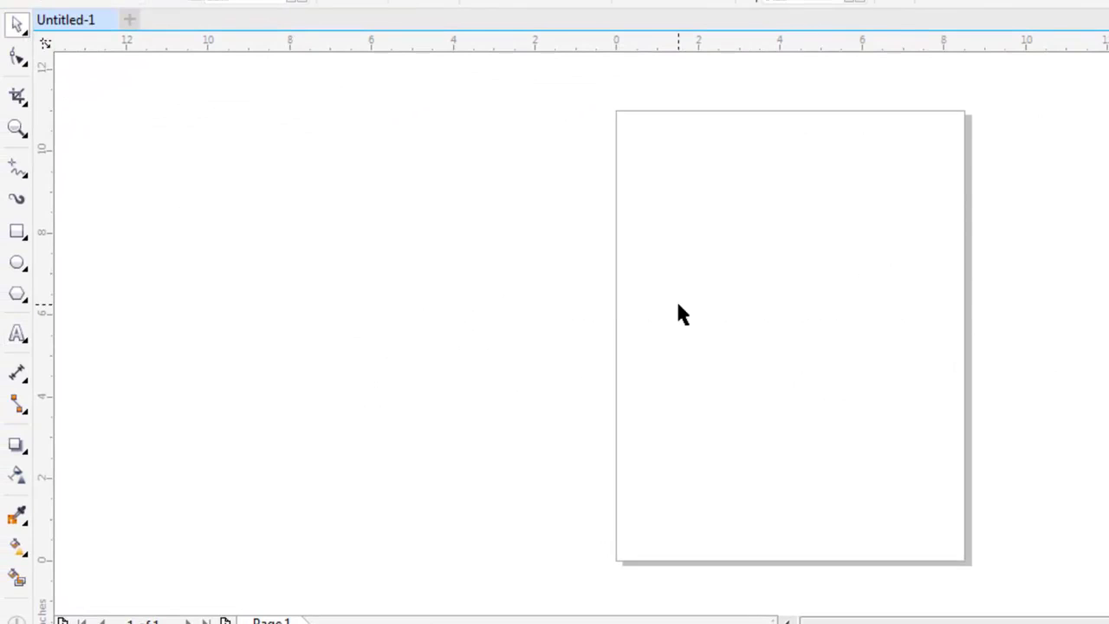
# - Draw an empty paragraph text frame about 9 by 6.4 inches across the page's left edge and delete it
pyautogui.click(15, 335)
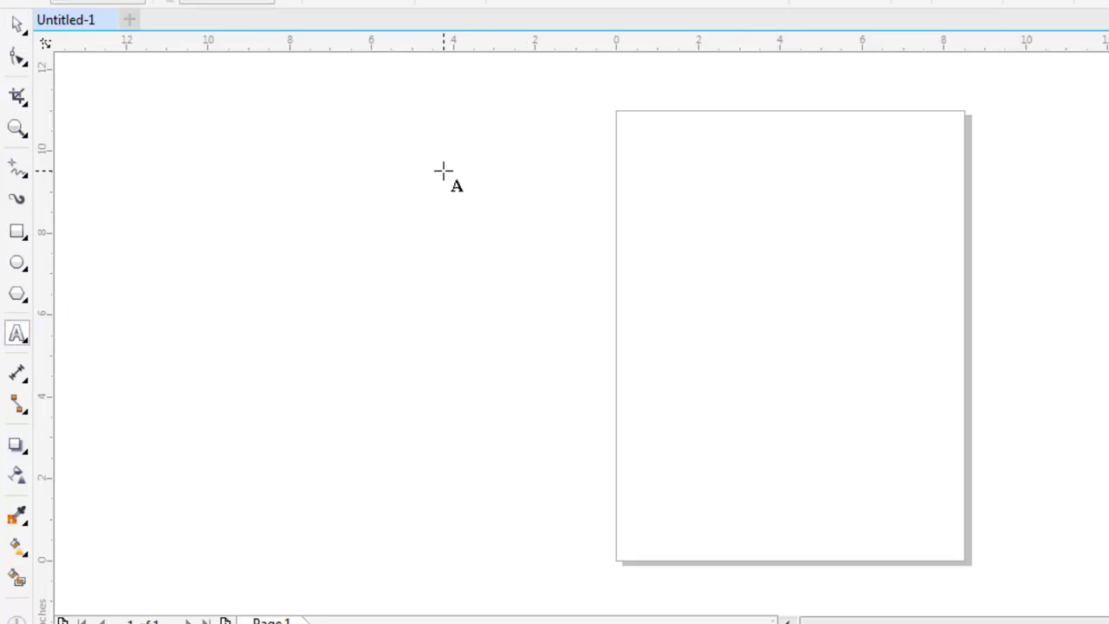
pyautogui.moveTo(444, 171); pyautogui.dragTo(815, 433)
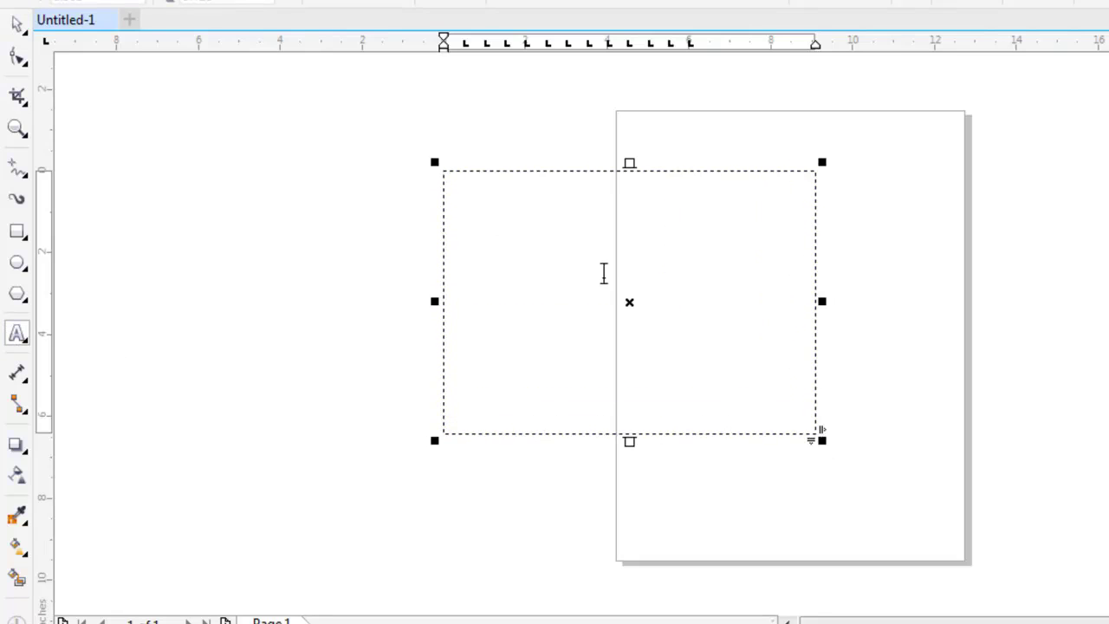
pyautogui.click(17, 25)
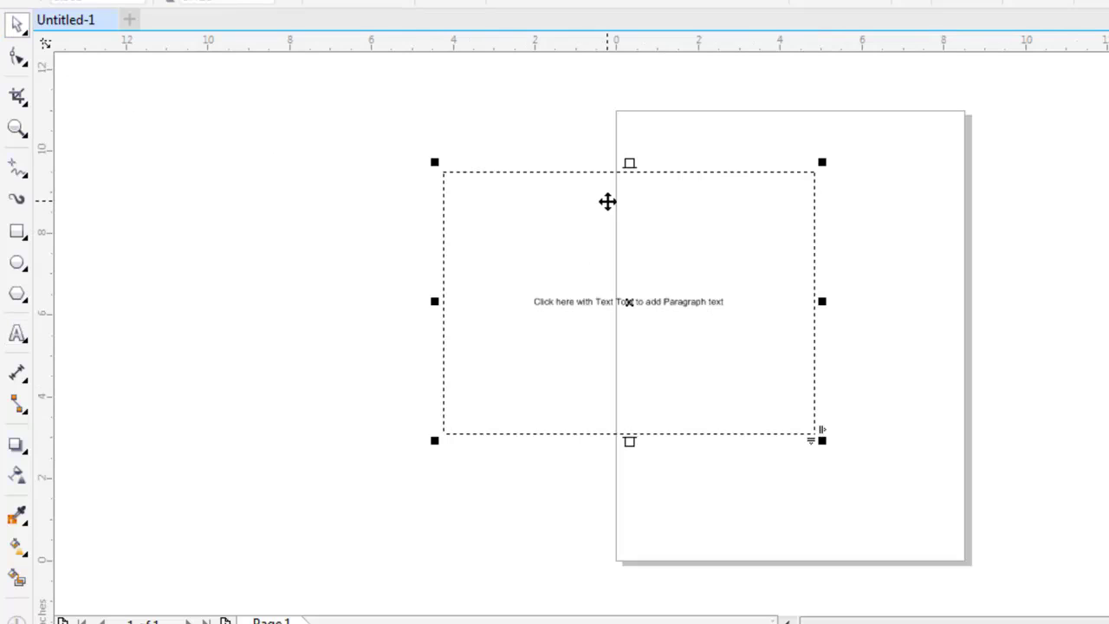
pyautogui.press('Delete')
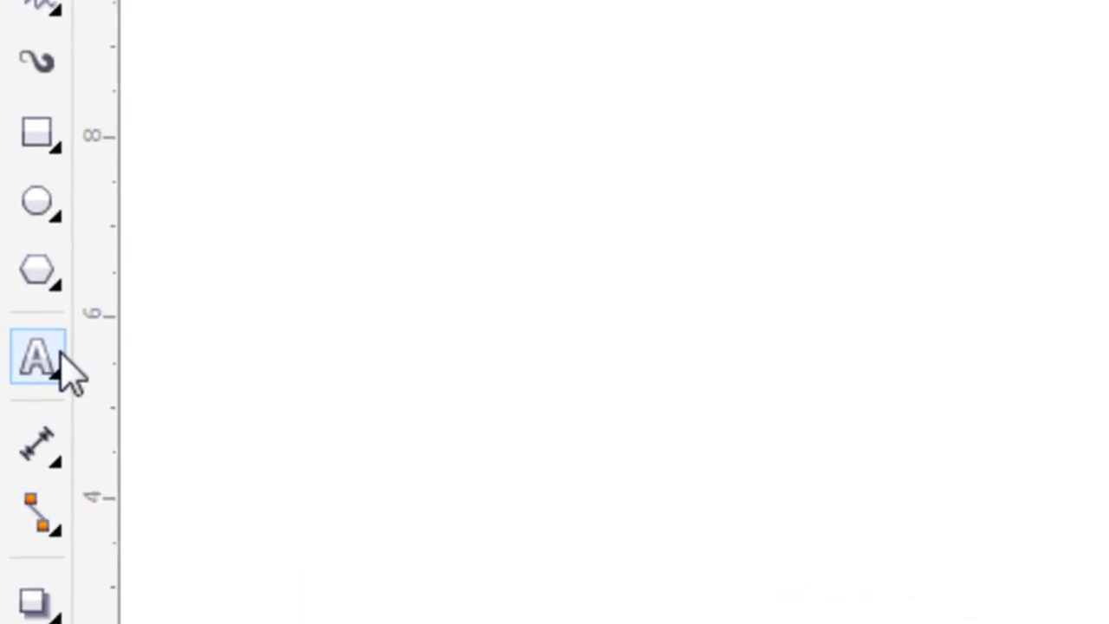
# - Draw a table of 3 rows and 4 columns, about 10.3 by 6.5 inches, across the page's left edge and fill it orange
pyautogui.click(59, 366)
pyautogui.click(191, 416)
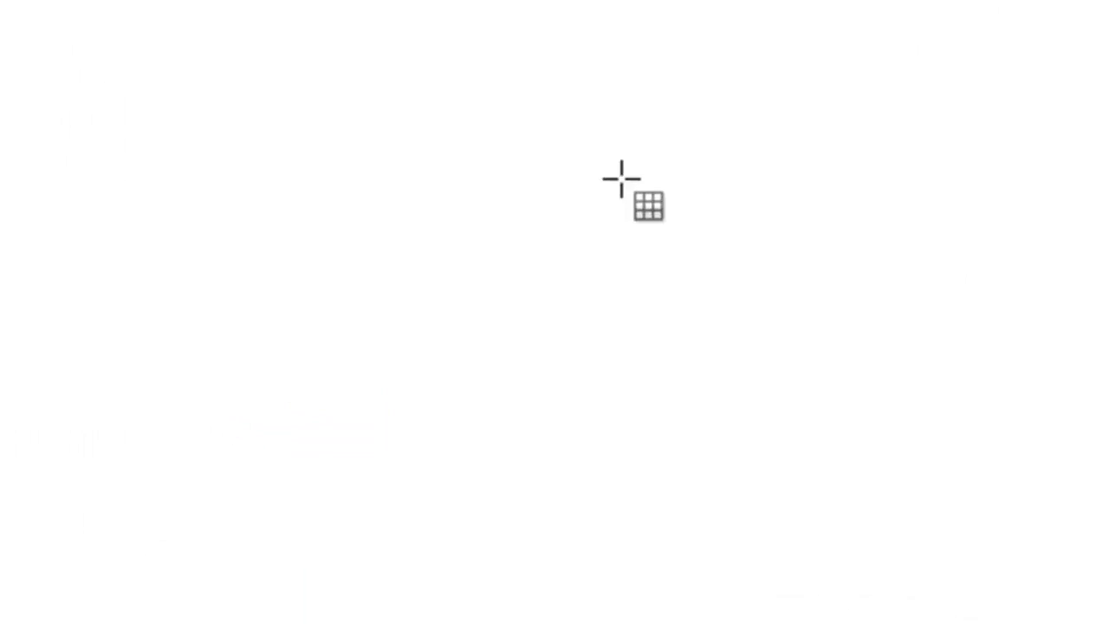
pyautogui.moveTo(268, 112); pyautogui.dragTo(836, 471)
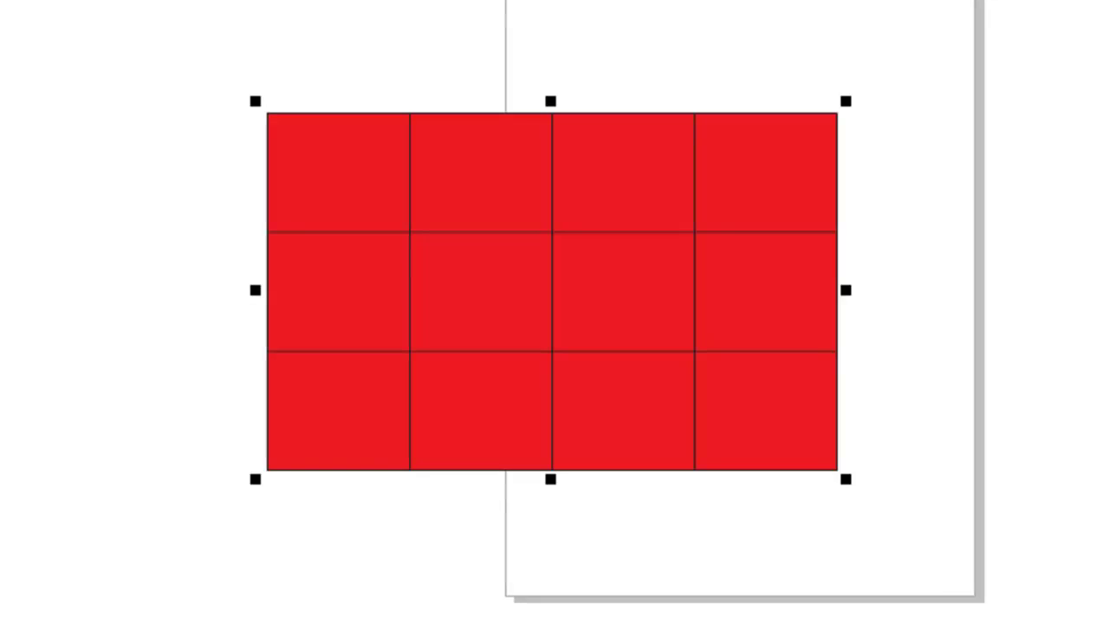
pyautogui.click(1105, 260)
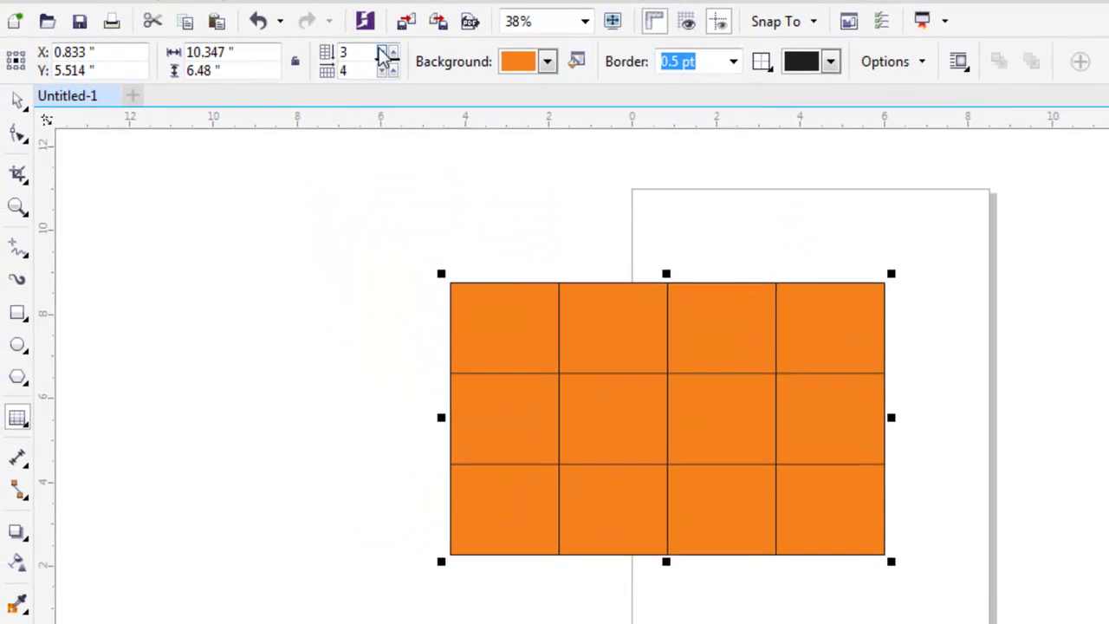
# - Try fewer rows in the orange table and set its row count to 5
pyautogui.click(385, 55)
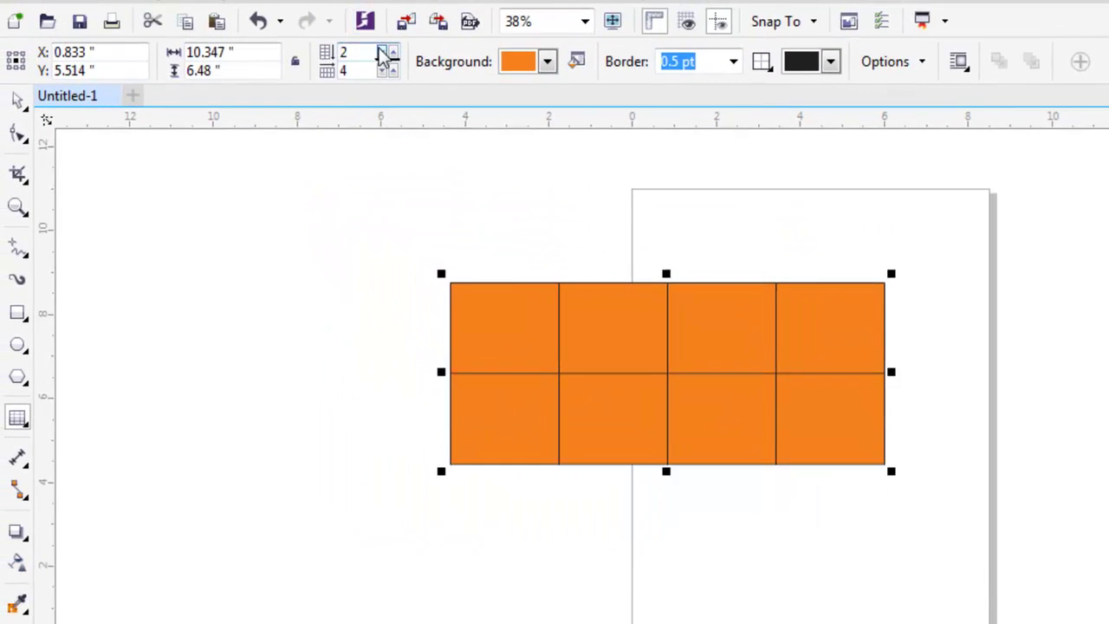
pyautogui.click(385, 56)
pyautogui.click(393, 52)
pyautogui.click(392, 52)
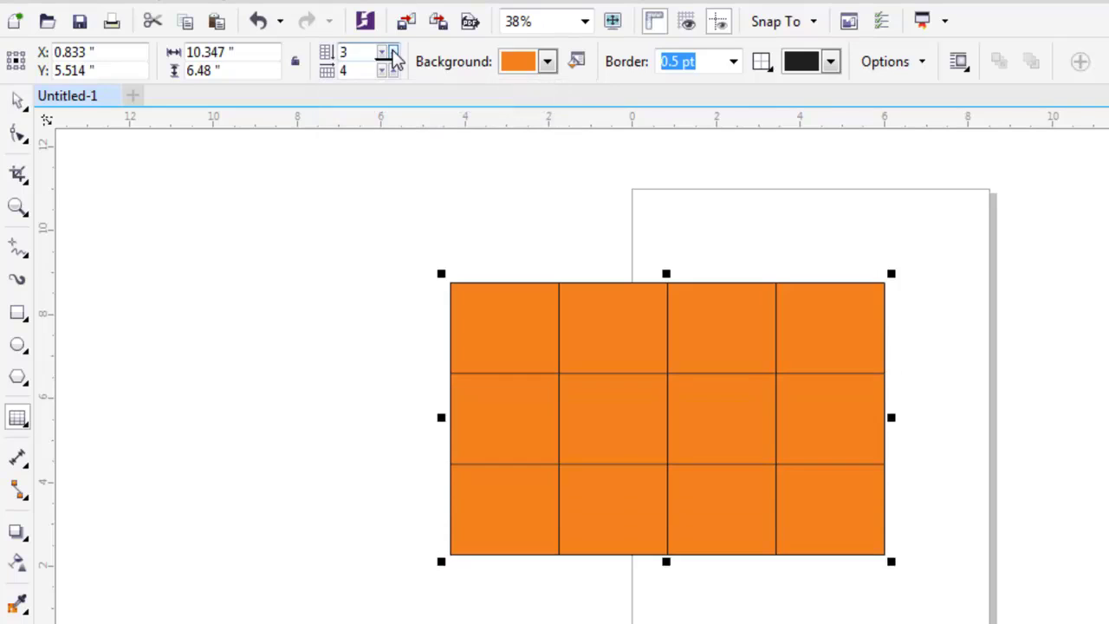
pyautogui.click(393, 52)
pyautogui.click(392, 52)
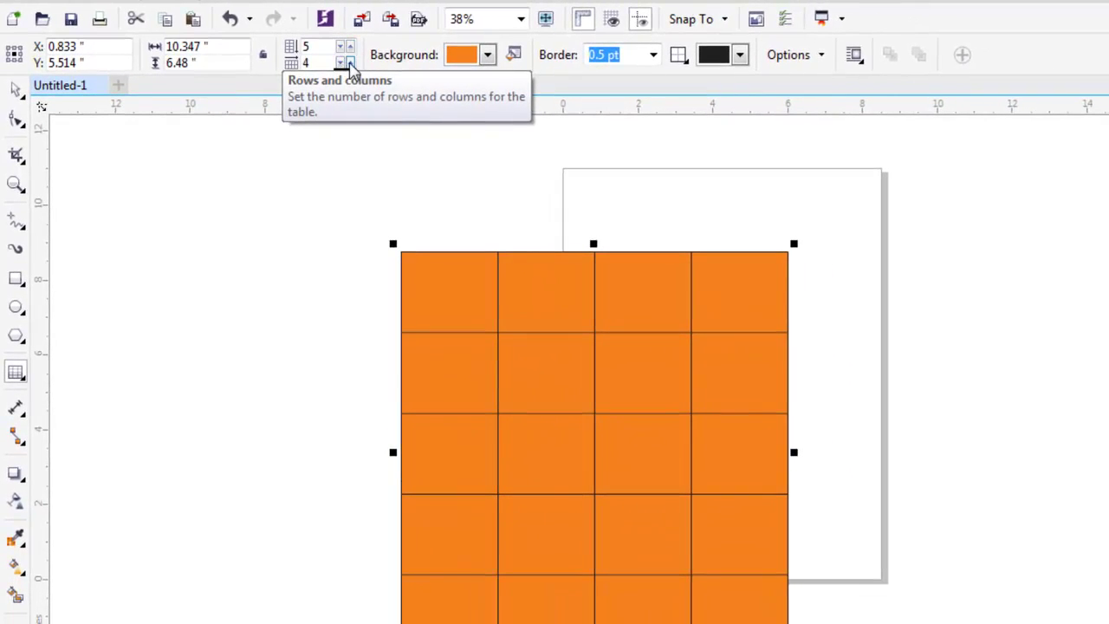
# - Try more columns in the orange table and set its column count to 7
pyautogui.click(350, 63)
pyautogui.click(350, 63)
pyautogui.click(350, 63)
pyautogui.click(351, 62)
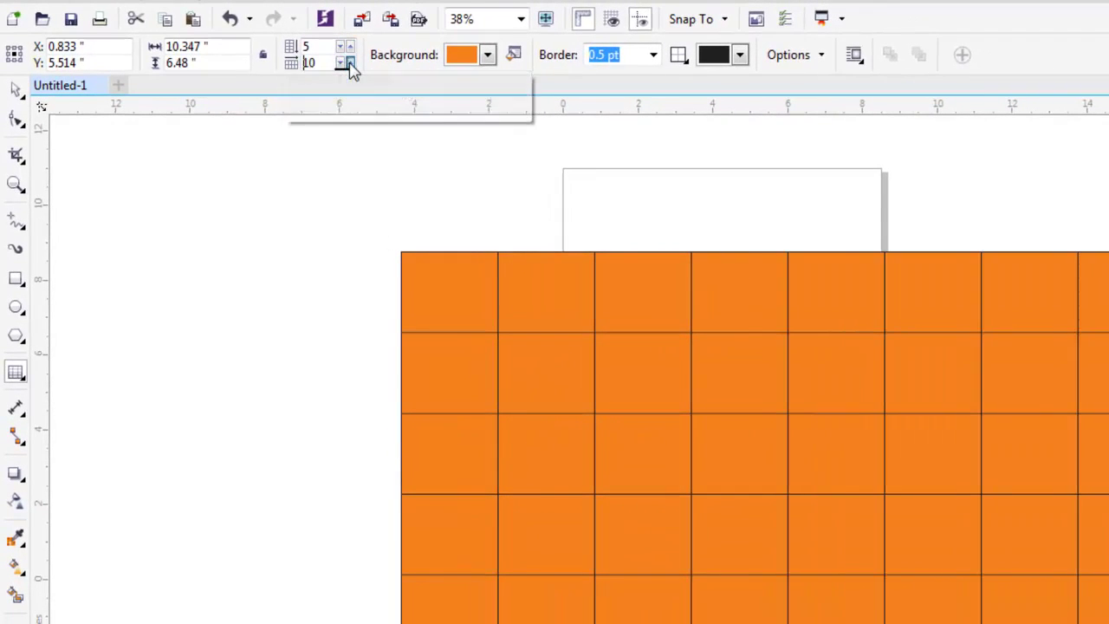
pyautogui.click(340, 63)
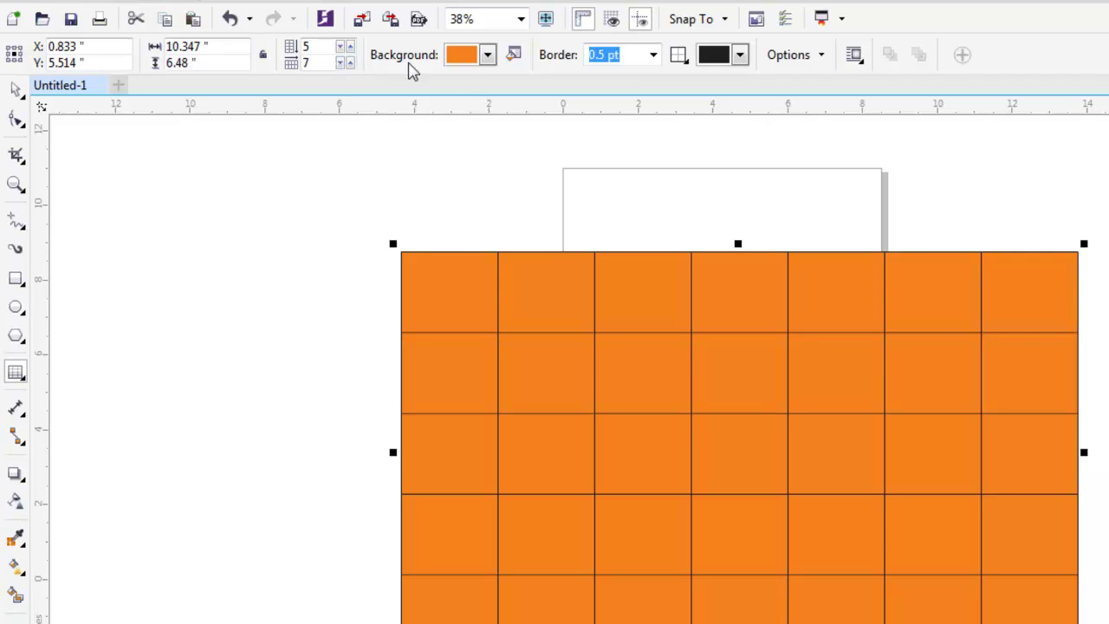
# - Try a yellow table background and change it to teal green
pyautogui.click(487, 55)
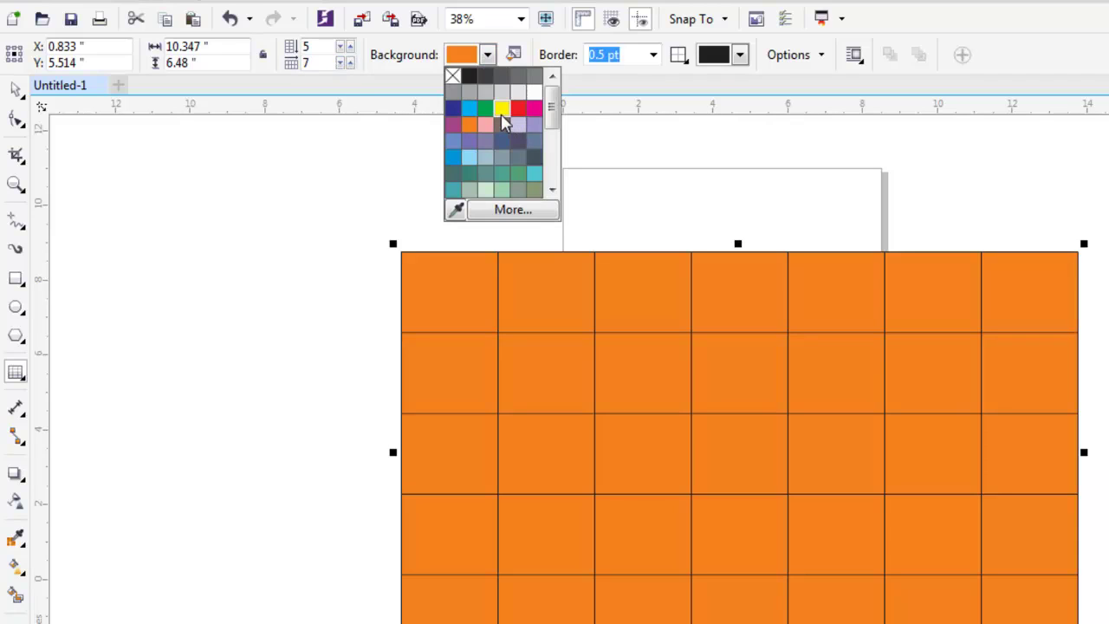
pyautogui.click(501, 113)
pyautogui.click(488, 57)
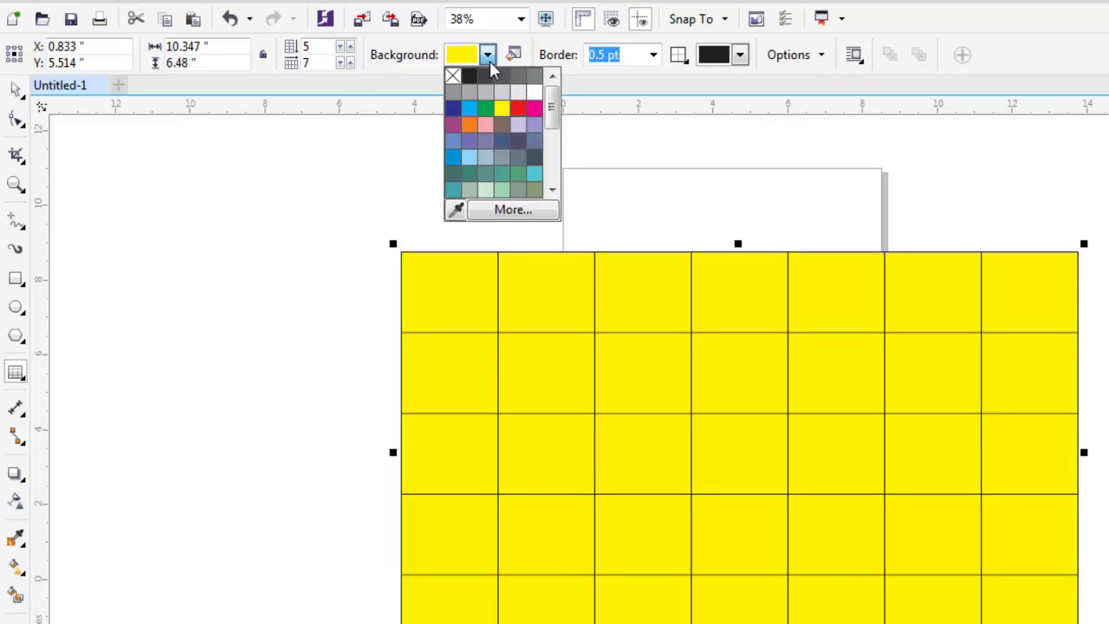
pyautogui.click(505, 176)
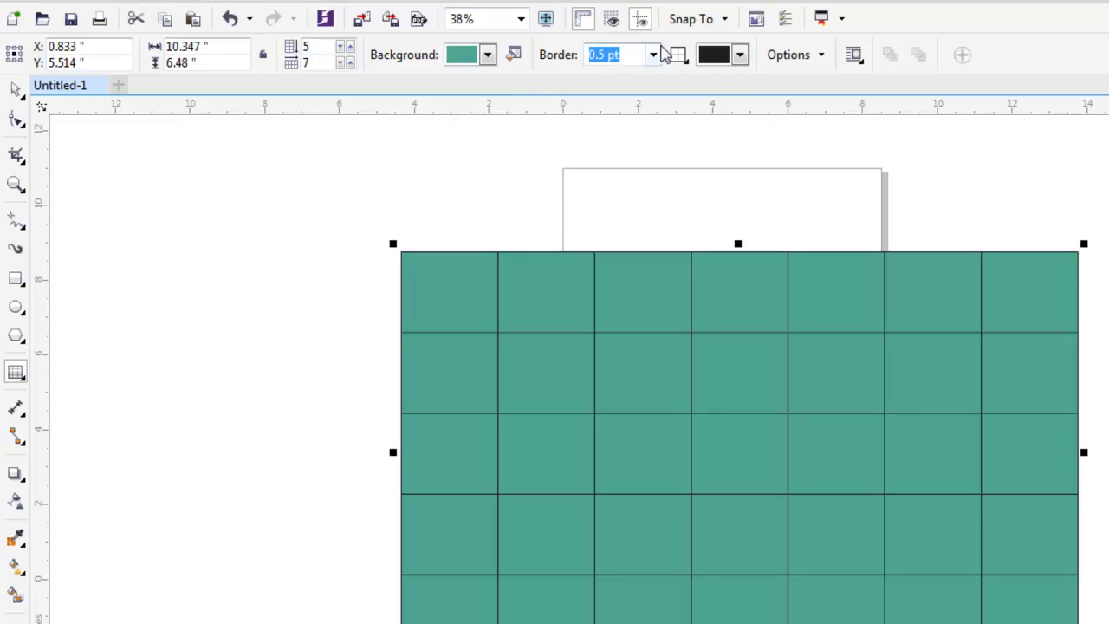
# - Set the table's outside border to 4.0 pt and colour all of its borders, inside and outside, yellow
pyautogui.click(654, 55)
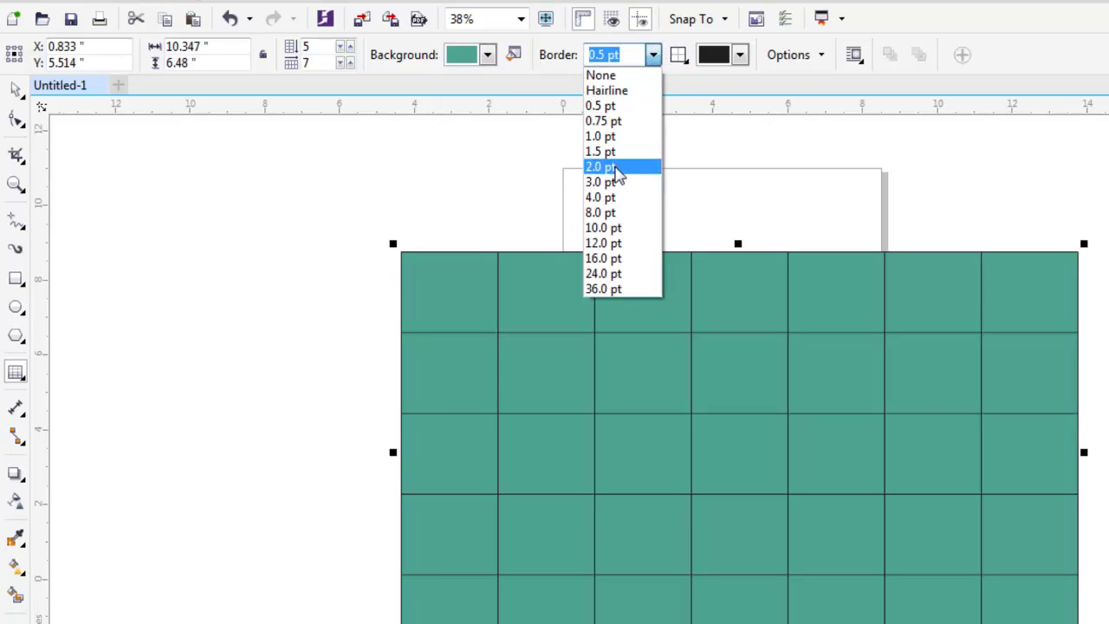
pyautogui.click(619, 201)
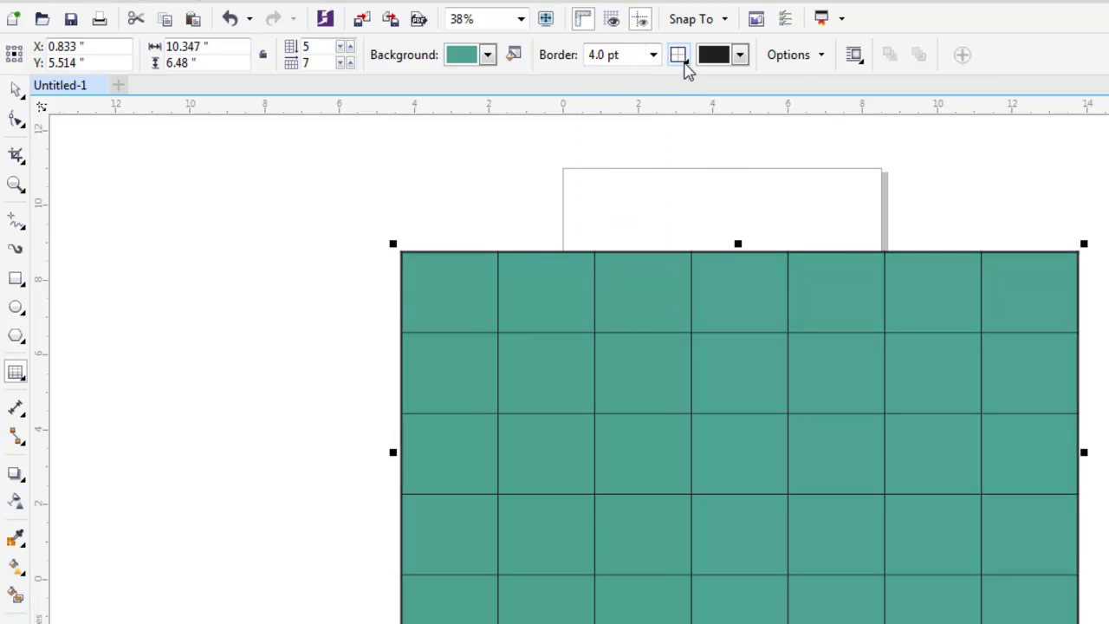
pyautogui.click(680, 57)
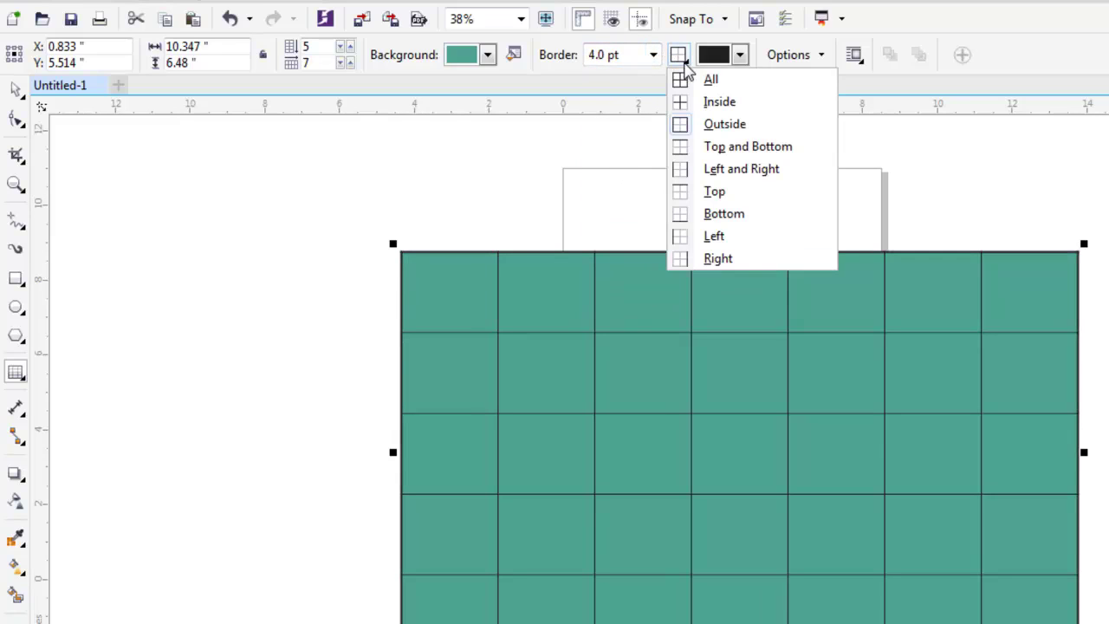
pyautogui.click(725, 87)
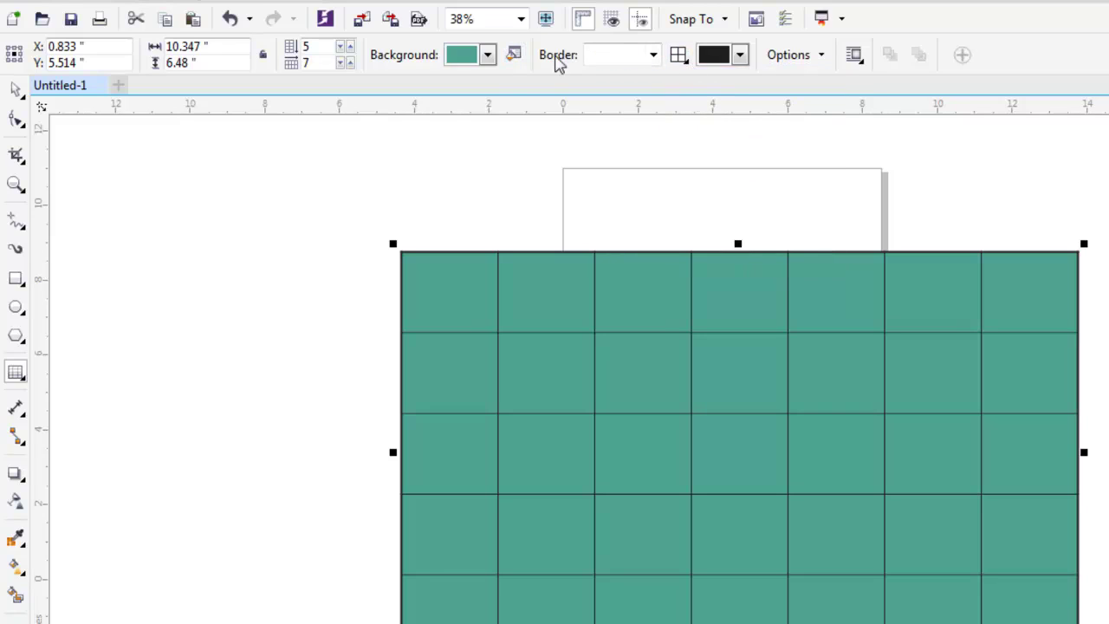
pyautogui.click(739, 55)
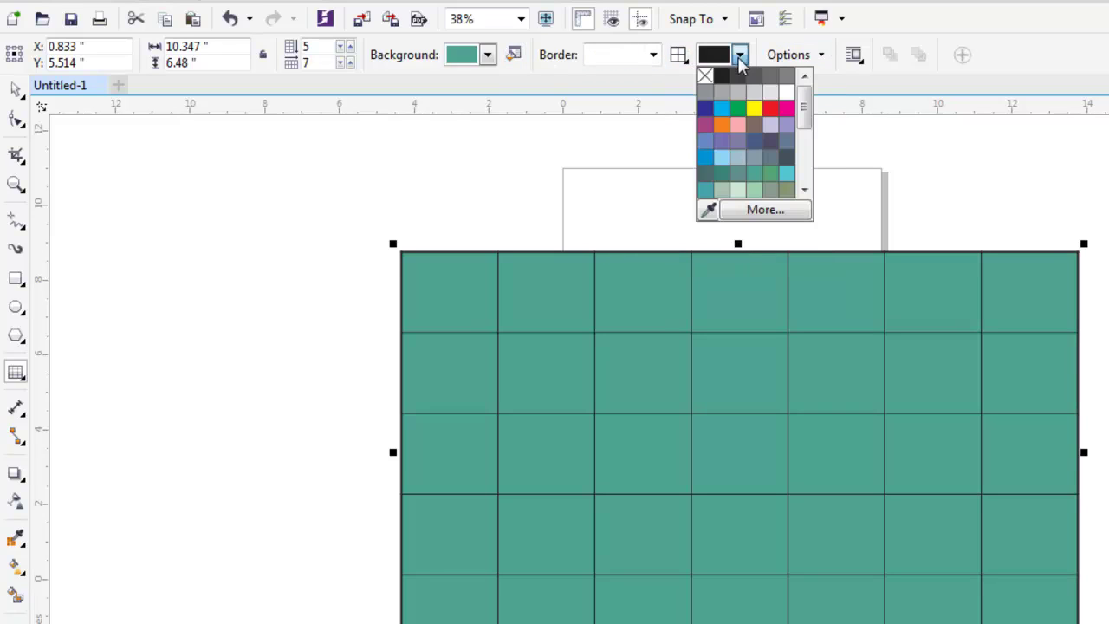
pyautogui.click(752, 111)
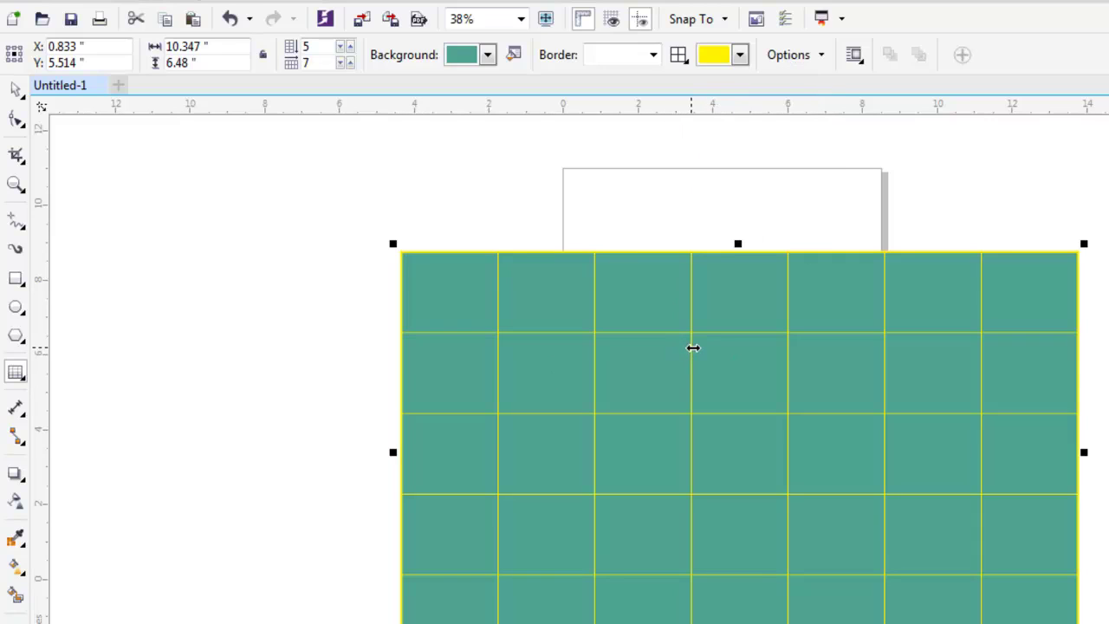
# - Move the table's inner column borders so the first column is about 4 inches wide, beside a wider second column
pyautogui.moveTo(693, 348); pyautogui.dragTo(814, 355)
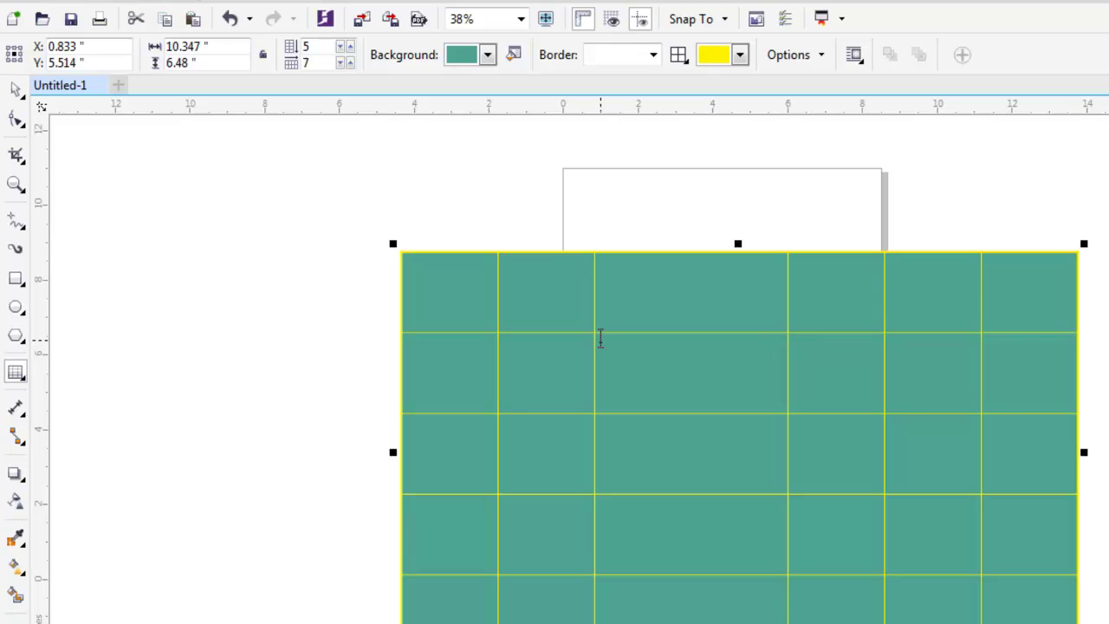
pyautogui.moveTo(596, 342); pyautogui.dragTo(688, 350)
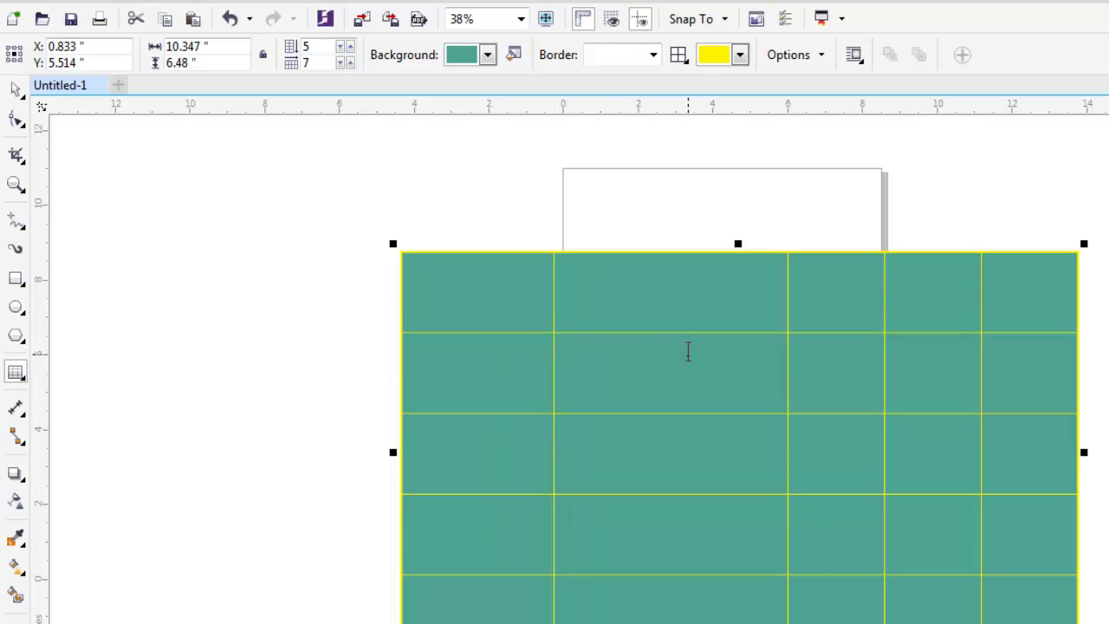
# - Enter "this is corel draw" in the table's first cell with the Text tool and set its size to 36 pt
pyautogui.click(681, 310)
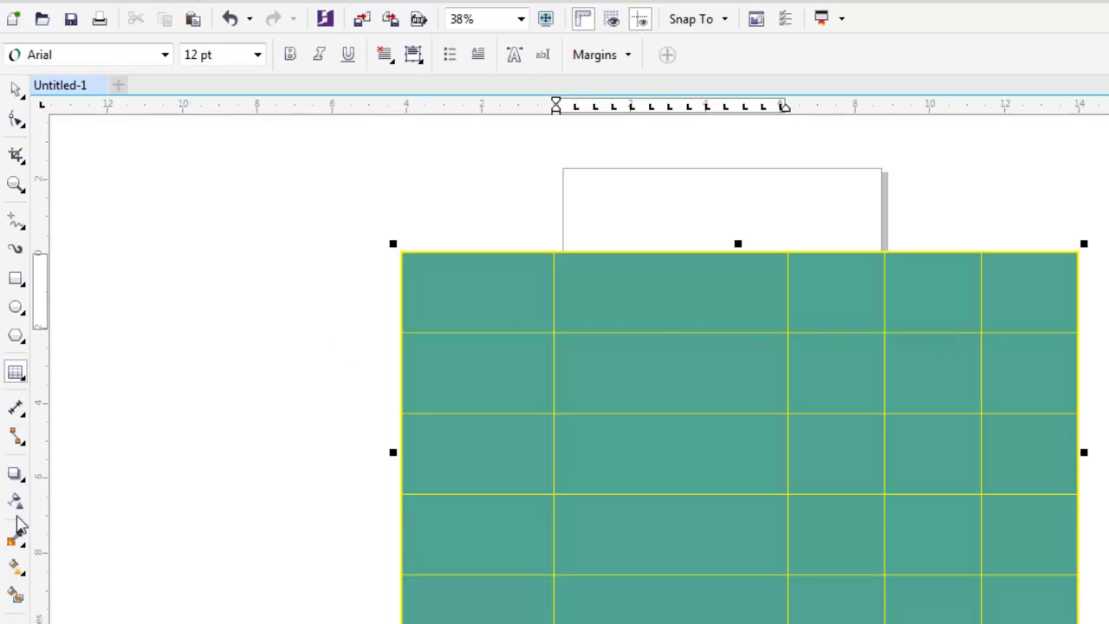
pyautogui.click(20, 376)
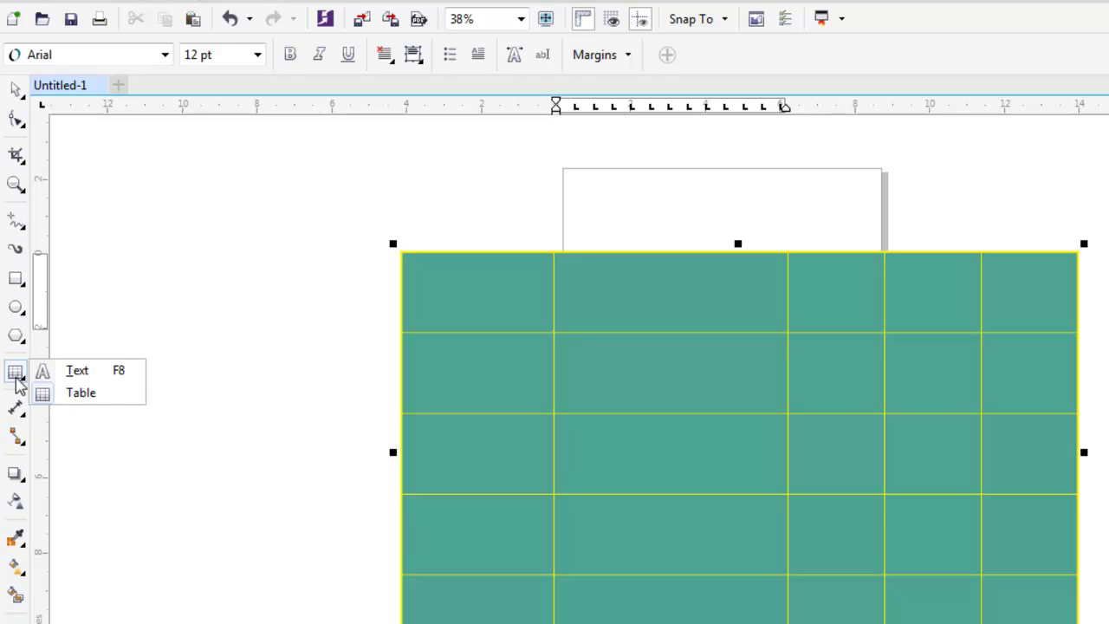
pyautogui.click(76, 370)
pyautogui.click(495, 286)
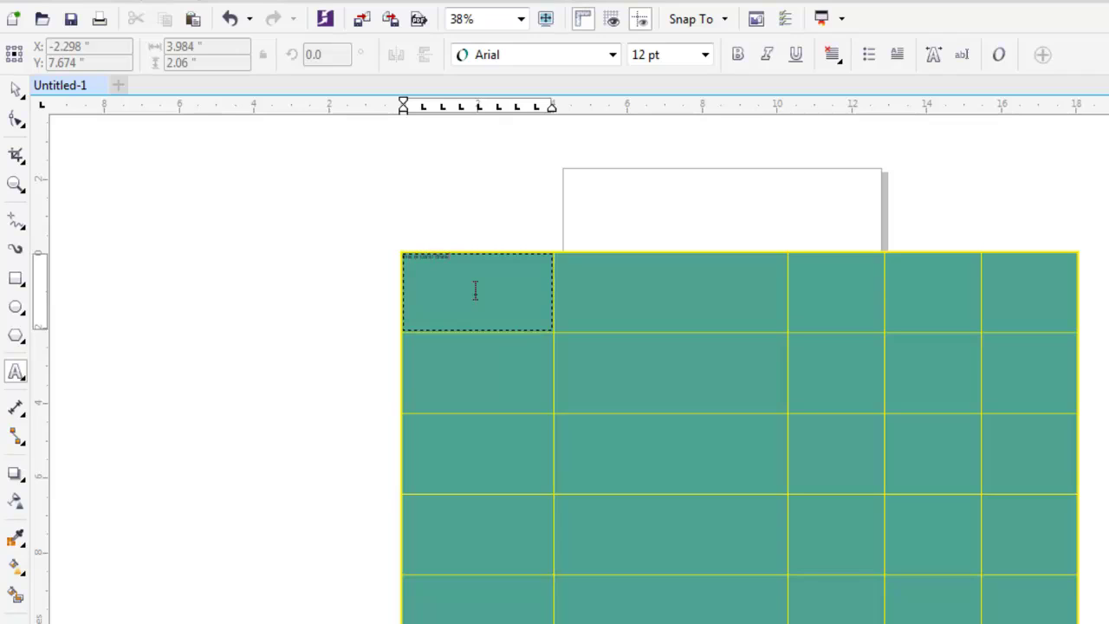
pyautogui.click(705, 54)
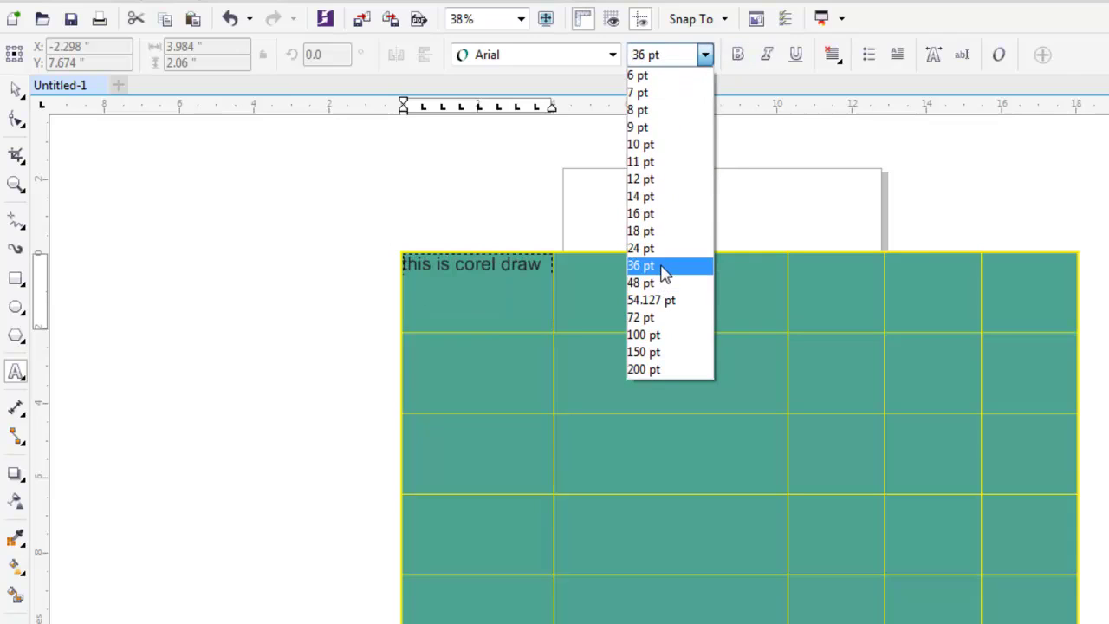
pyautogui.click(664, 269)
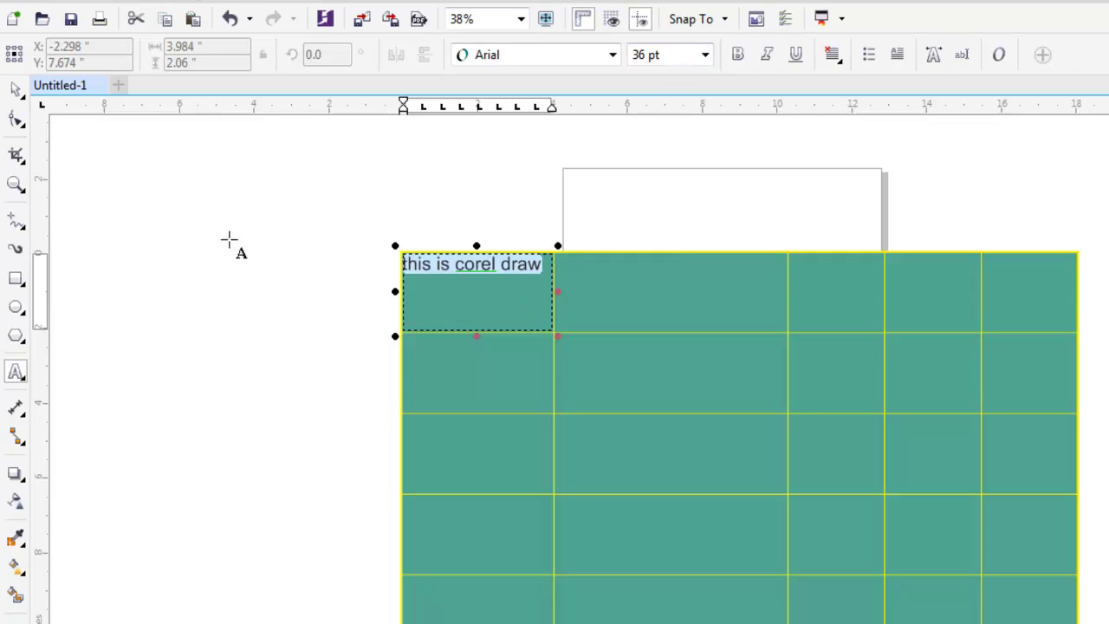
# - Select the whole teal table, including its text, and delete it
pyautogui.click(17, 92)
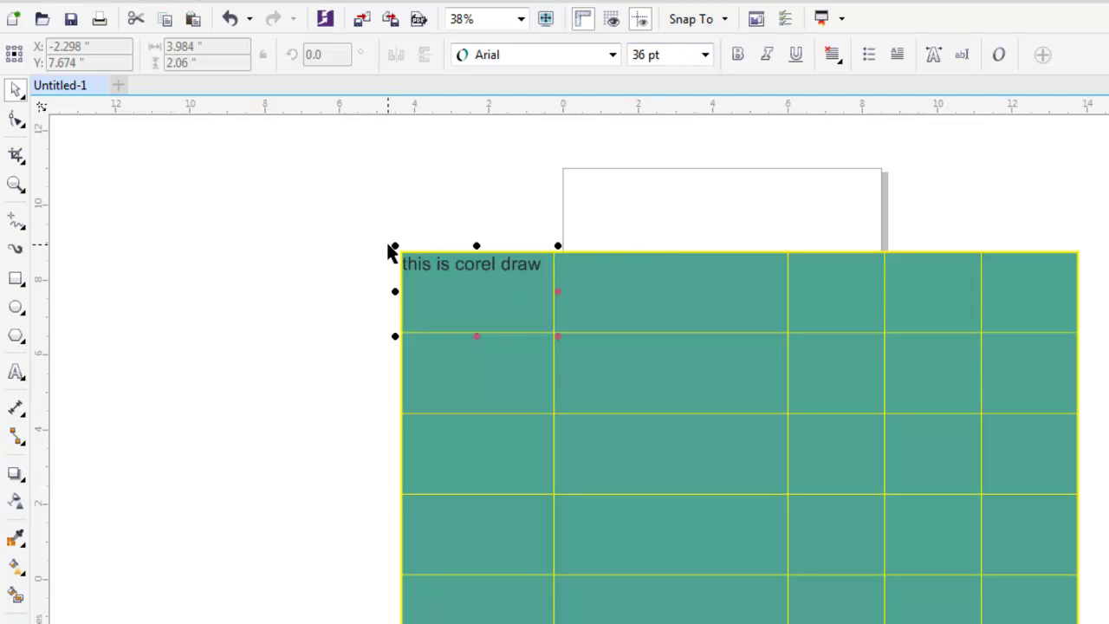
pyautogui.click(683, 373)
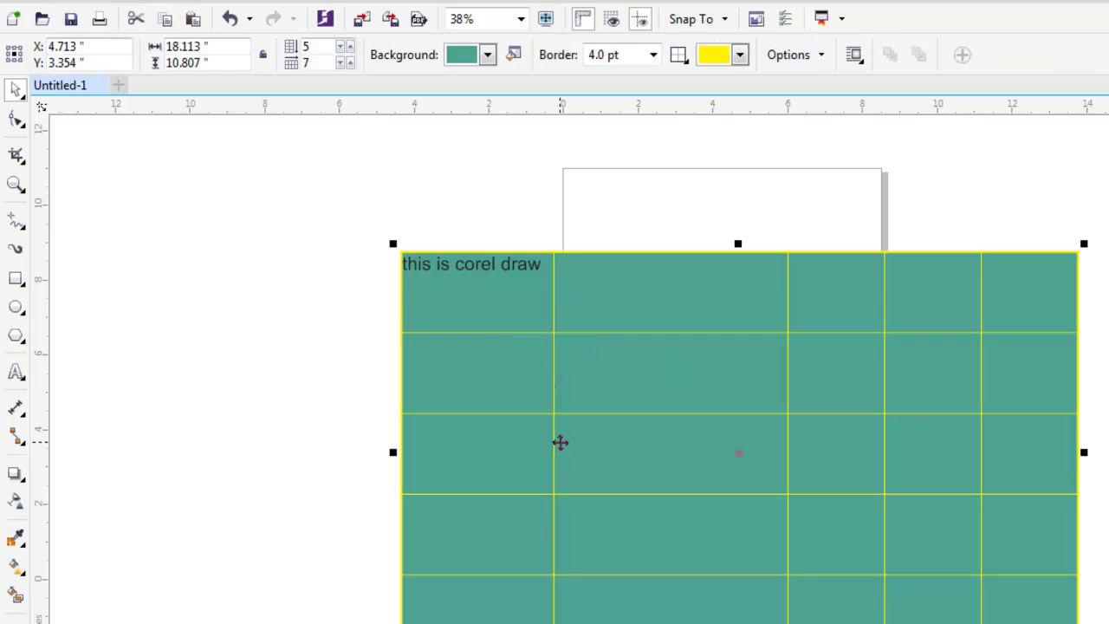
pyautogui.press('Delete')
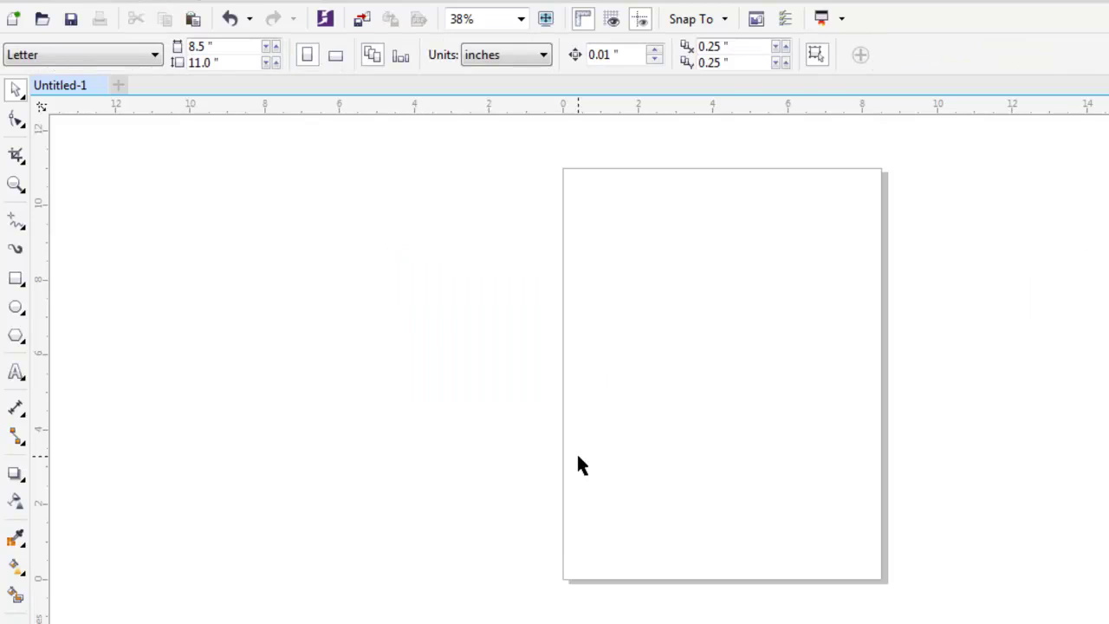
# - Activate the Text tool for the empty page
pyautogui.click(21, 381)
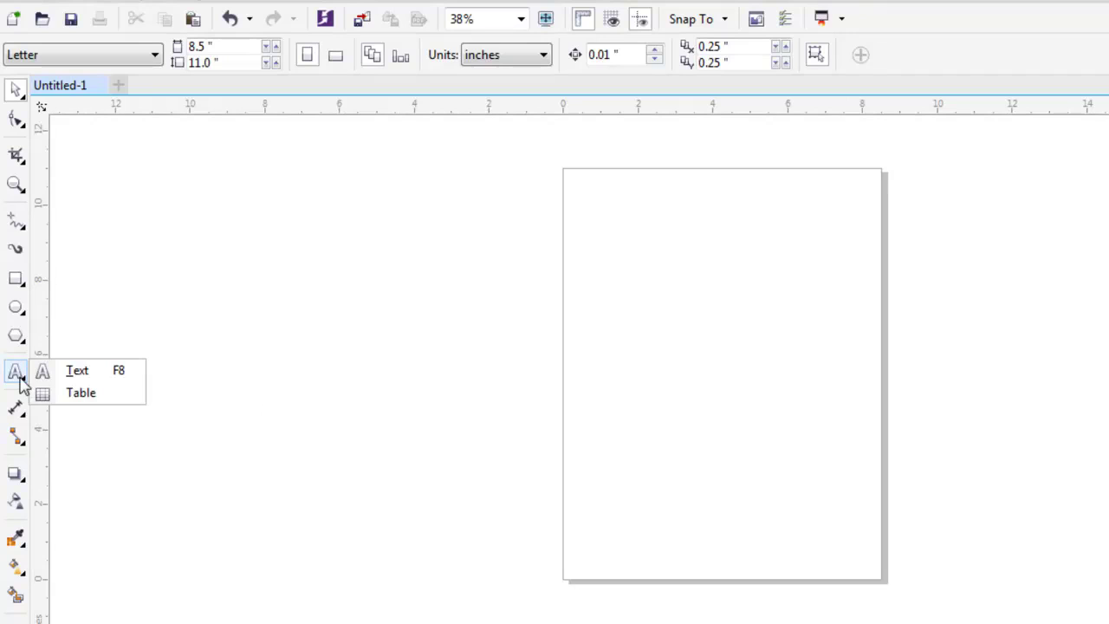
pyautogui.click(77, 371)
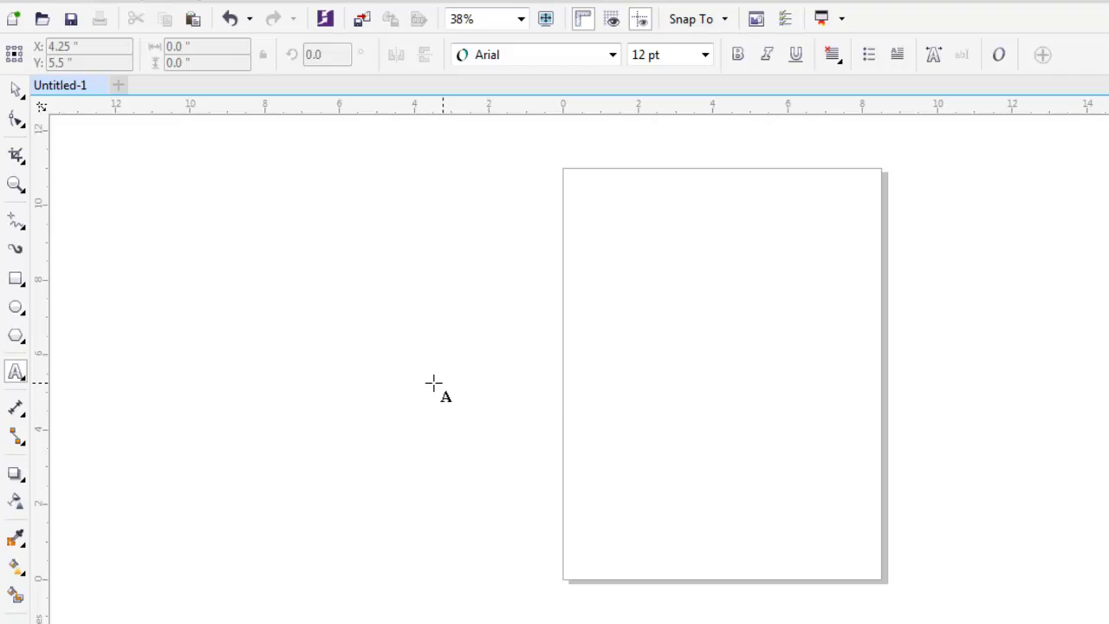